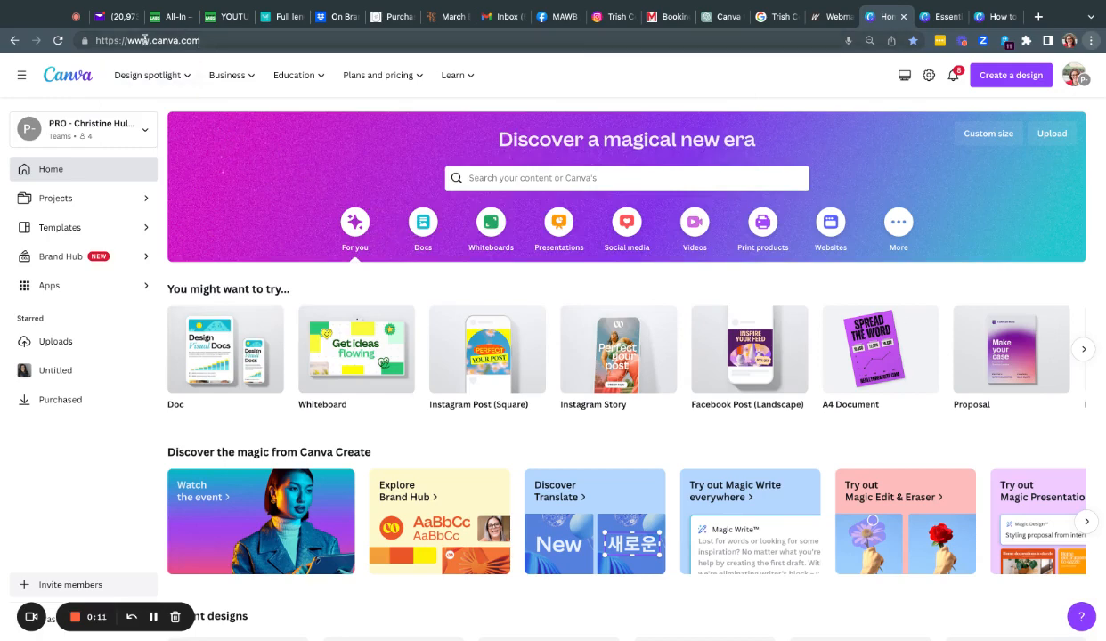
# Step: Search Canva's home page for 'business card' and look over the suggested formats
pyautogui.moveTo(199, 63)
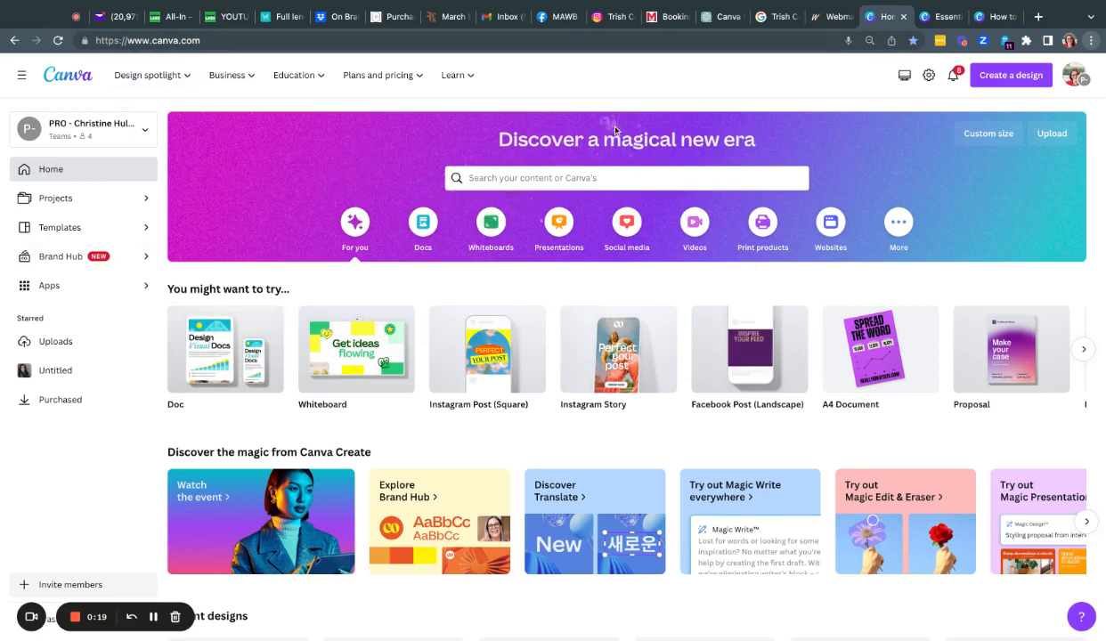
pyautogui.click(495, 181)
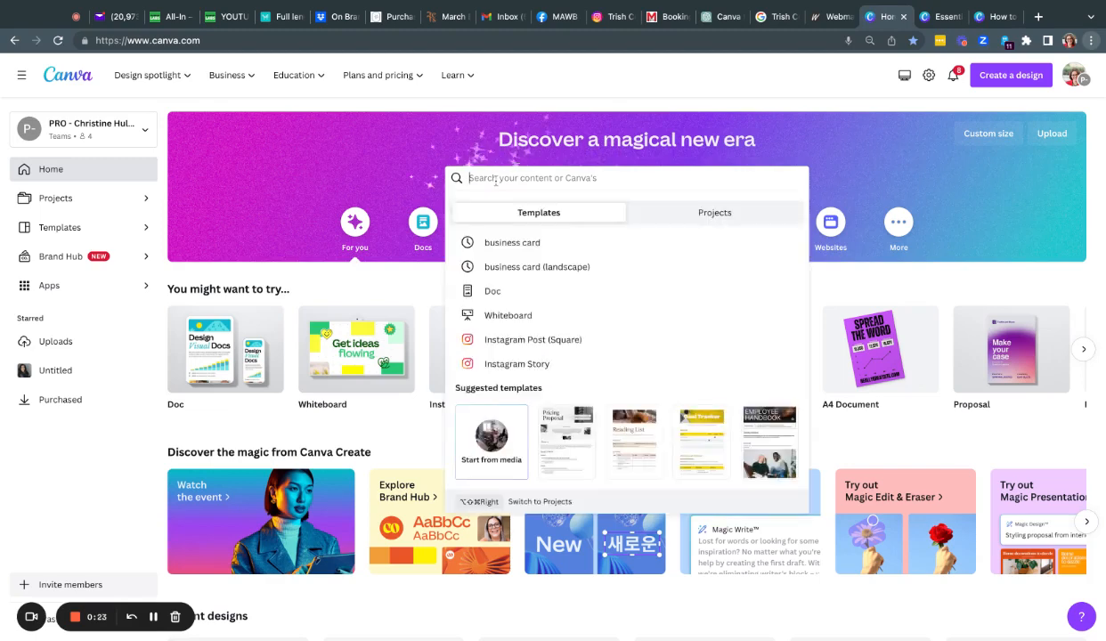
pyautogui.write('business')
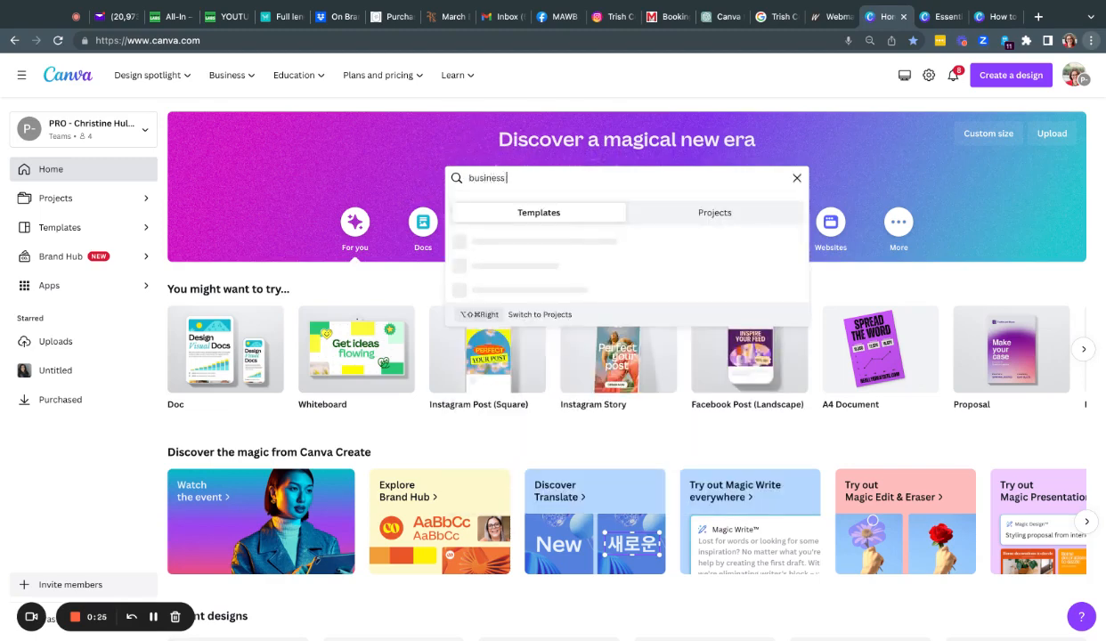
pyautogui.write(' card')
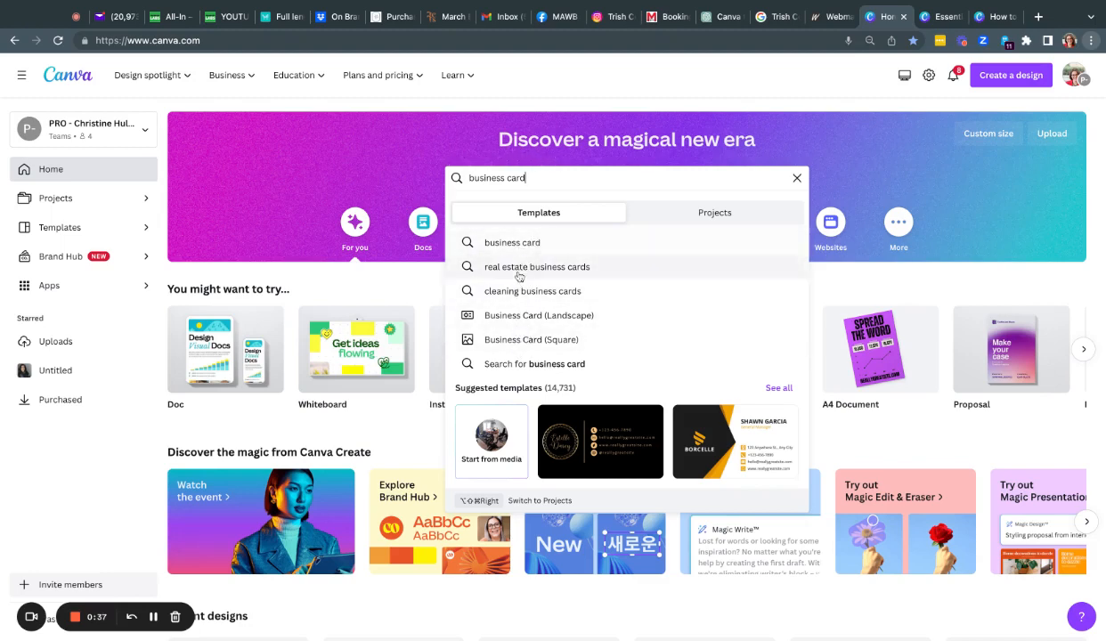
pyautogui.scroll(-1, 513, 279)
pyautogui.scroll(-1, 513, 279)
pyautogui.scroll(1, 513, 279)
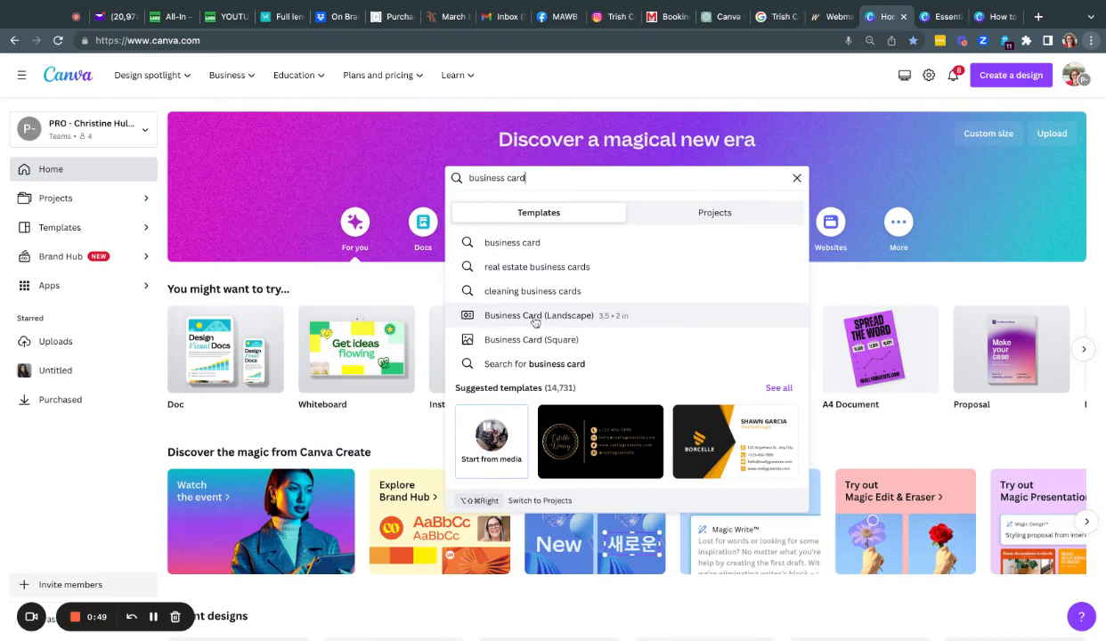
# Step: Open the Business Card (Landscape) 3.5 × 2 in templates and browse the design grid
pyautogui.click(494, 316)
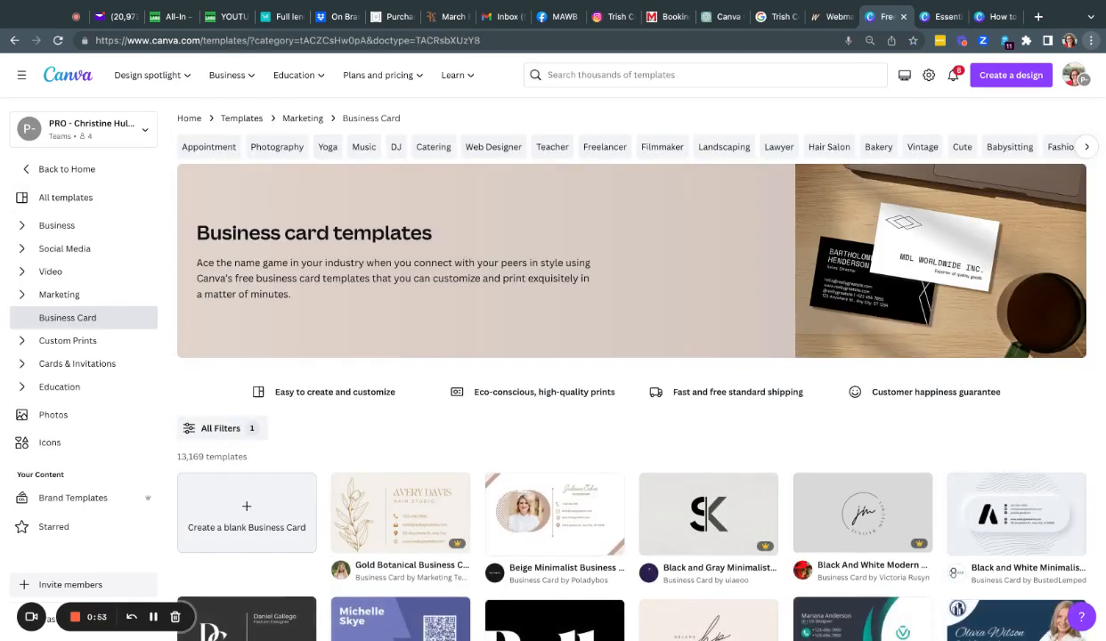
pyautogui.scroll(-1, 631, 356)
pyautogui.scroll(1, 631, 356)
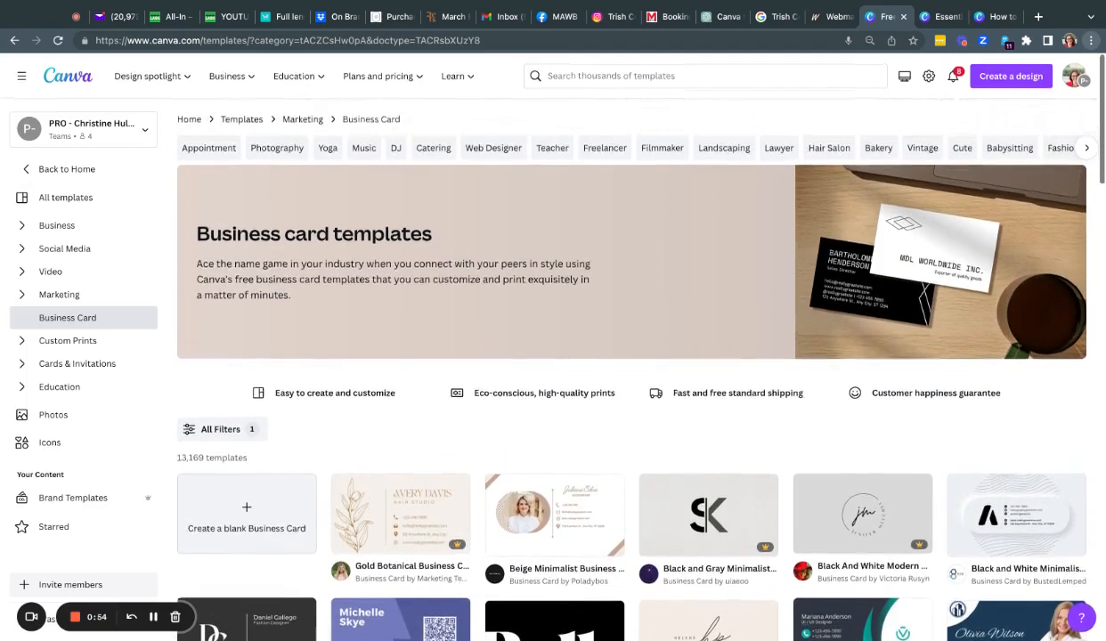
pyautogui.scroll(-5, 553, 294)
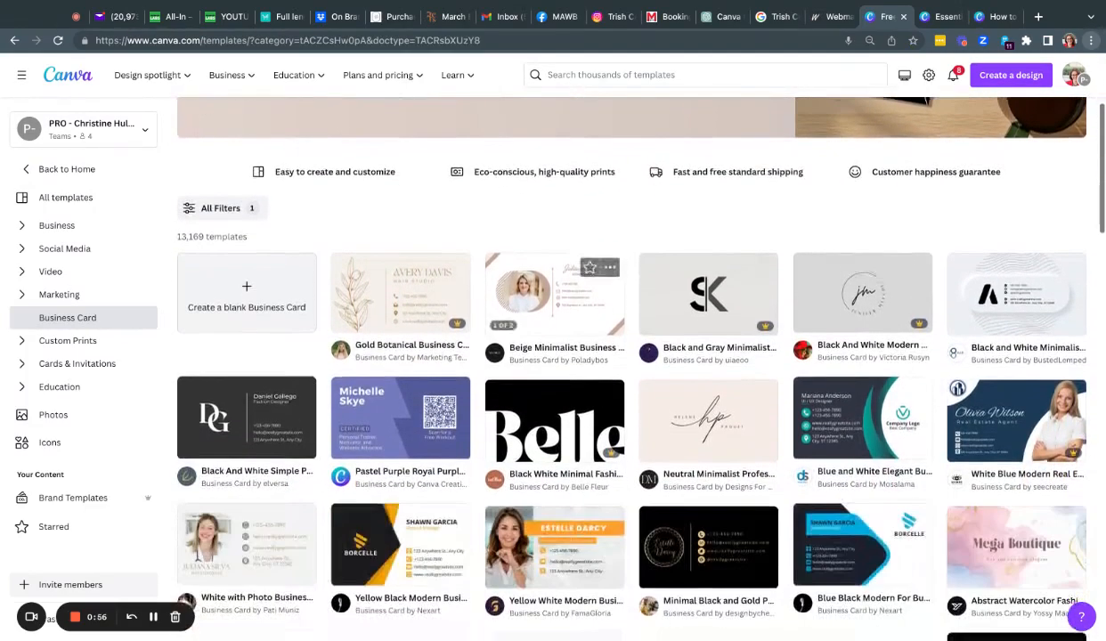
pyautogui.scroll(-1, 554, 293)
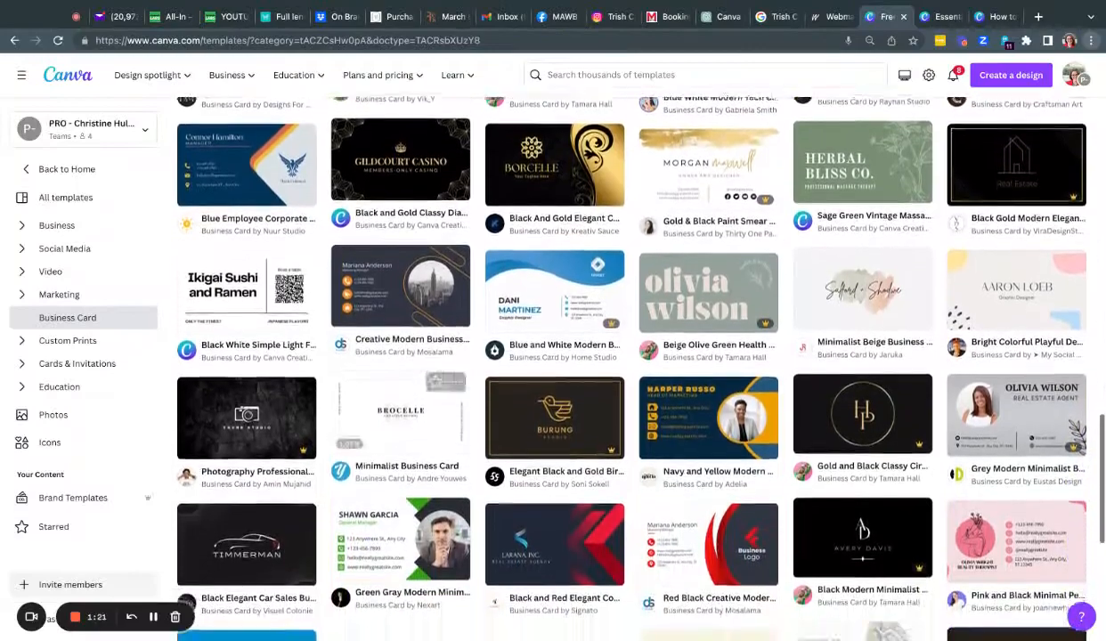
pyautogui.scroll(-1, 400, 423)
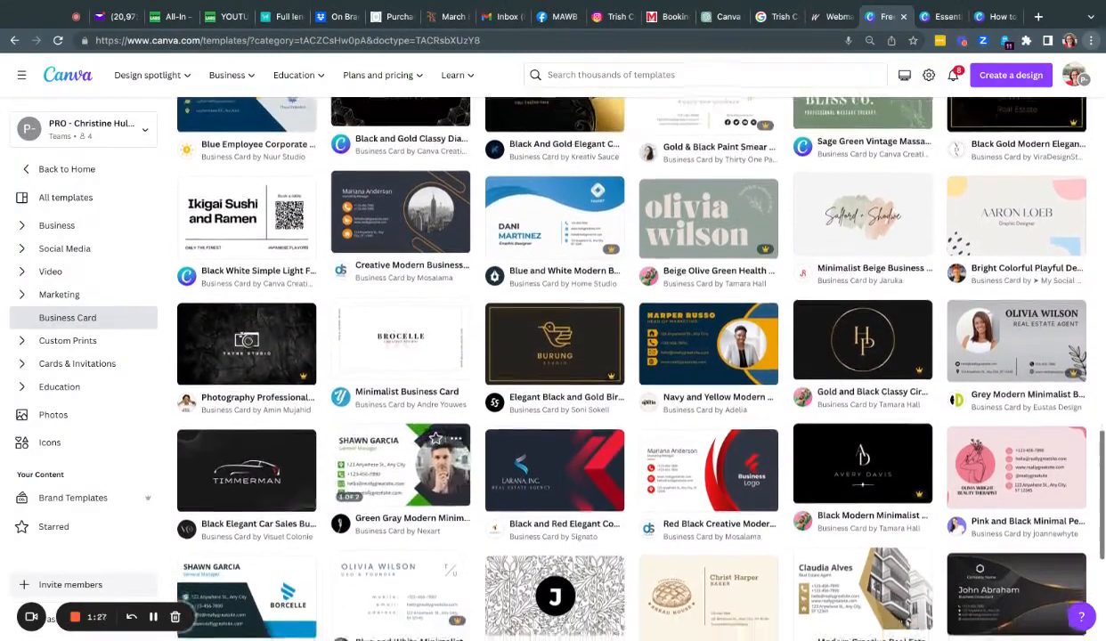
pyautogui.scroll(-1, 400, 445)
pyautogui.scroll(-1, 381, 453)
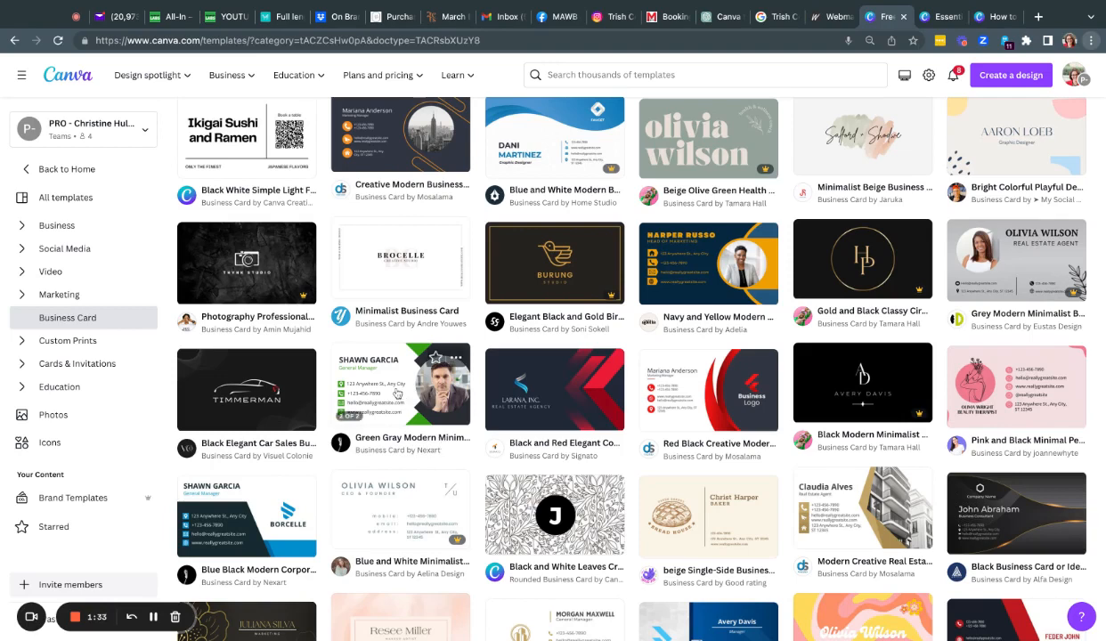
# Step: Preview the Green Gray Modern Minimalist Corporate card's front and back, then customize it
pyautogui.click(397, 393)
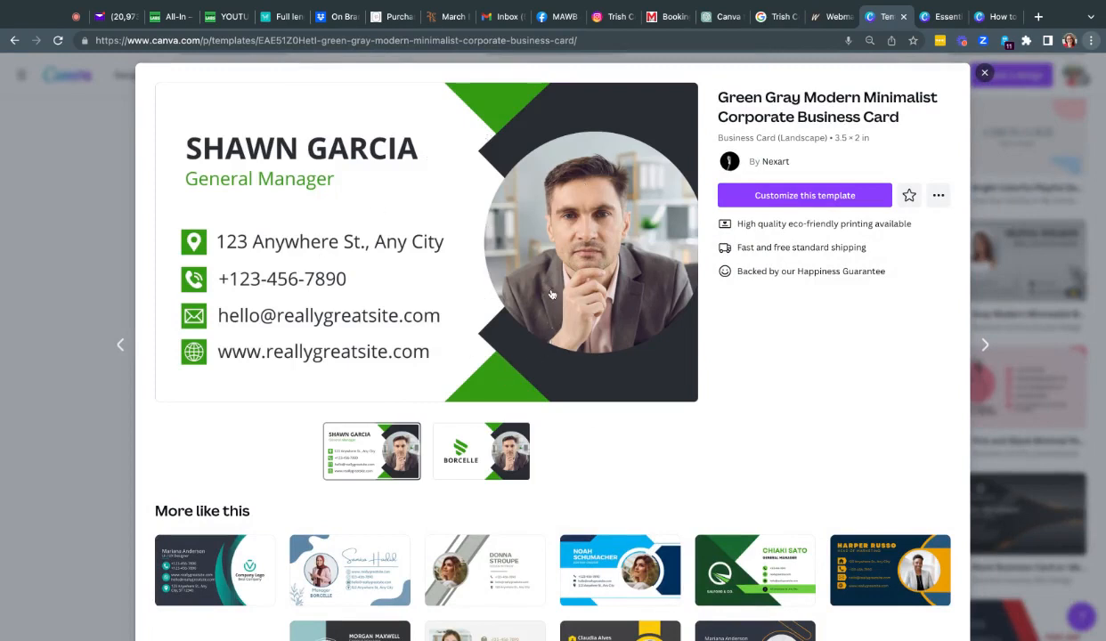
pyautogui.click(480, 463)
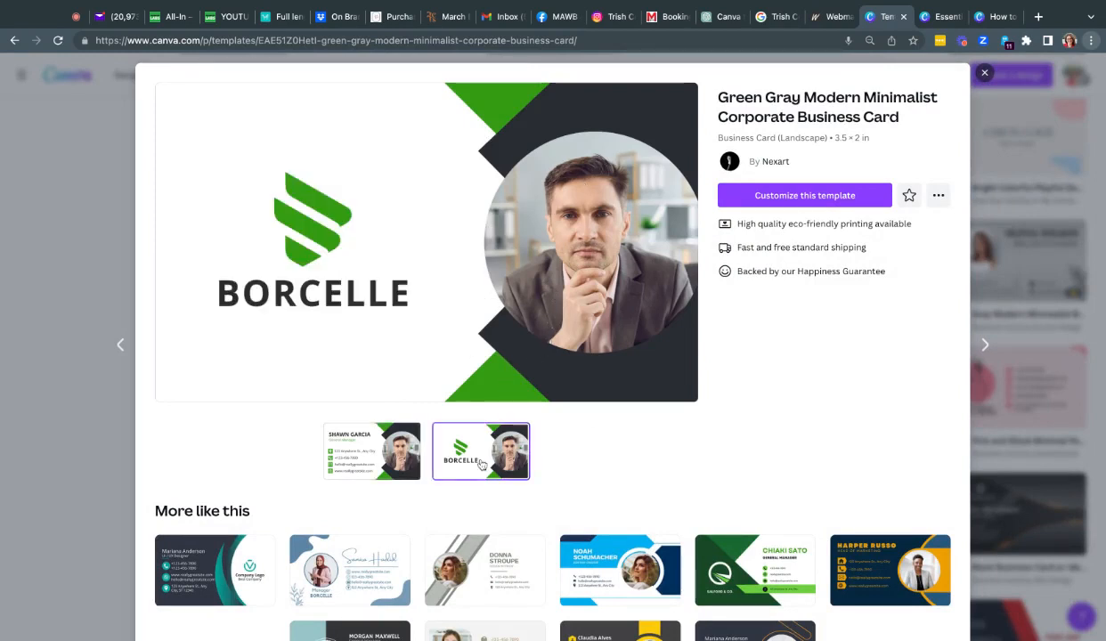
pyautogui.click(373, 454)
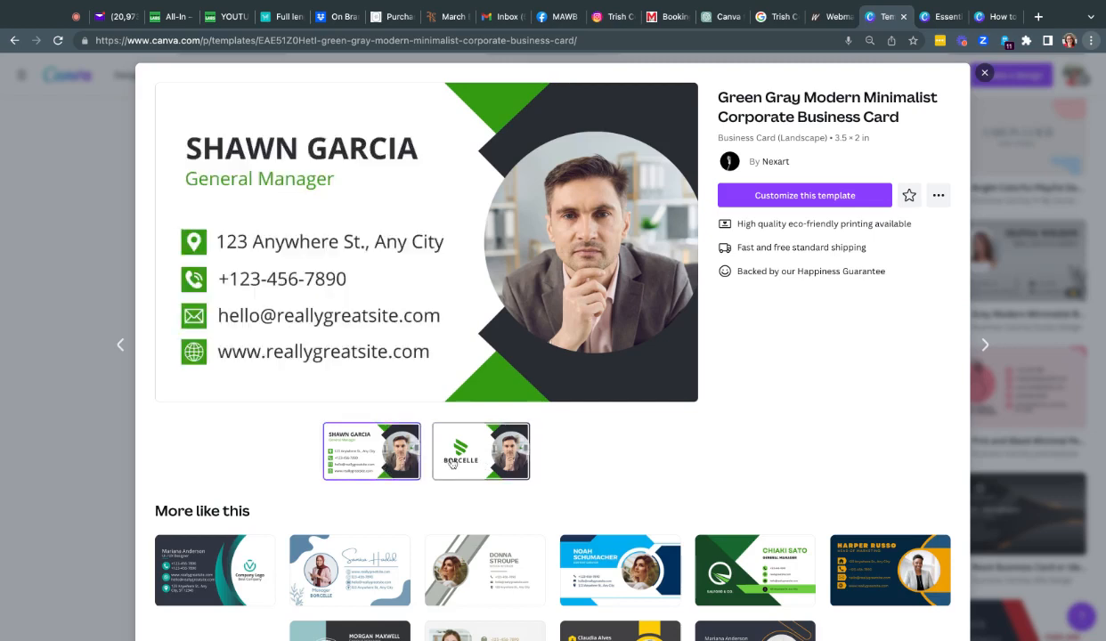
pyautogui.click(452, 462)
pyautogui.click(387, 447)
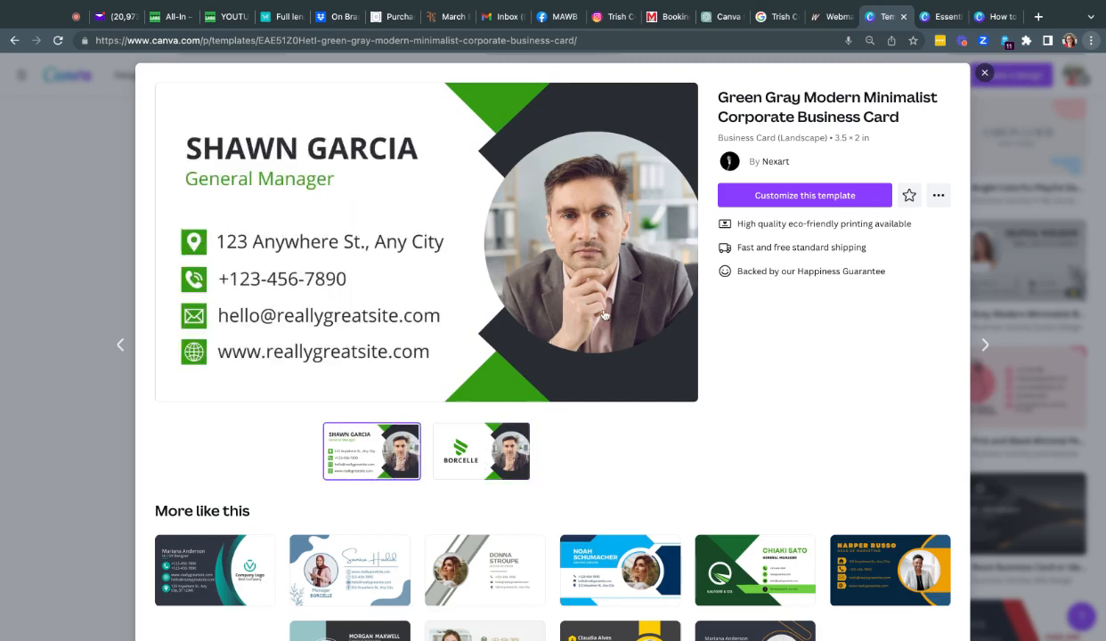
pyautogui.click(806, 200)
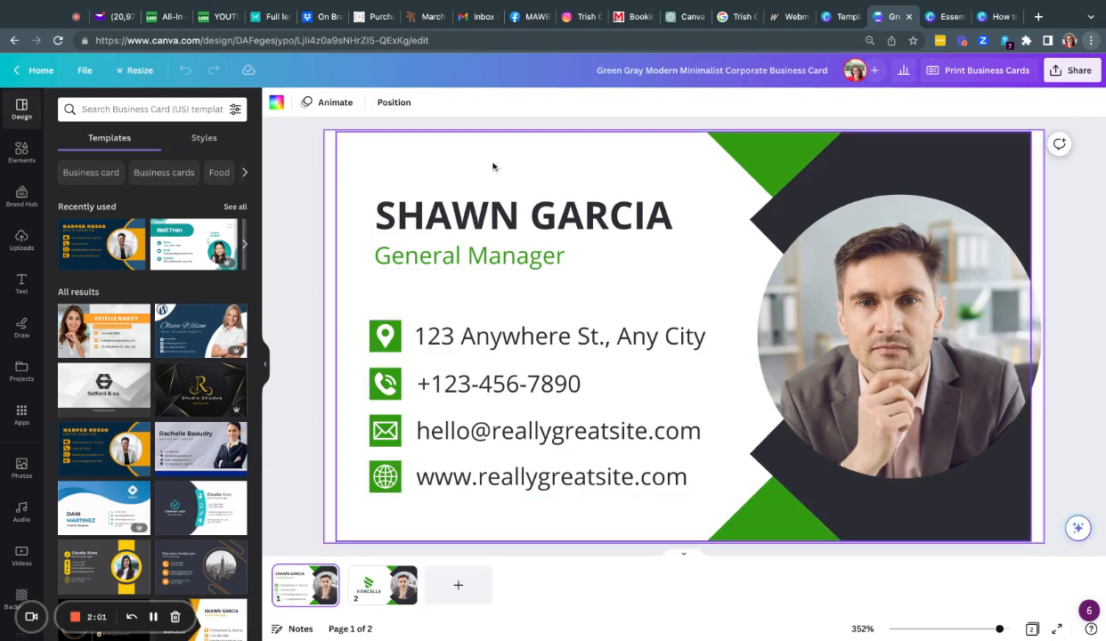
# Step: Select the card's background image with the green shapes and bring up its colour options
pyautogui.click(744, 156)
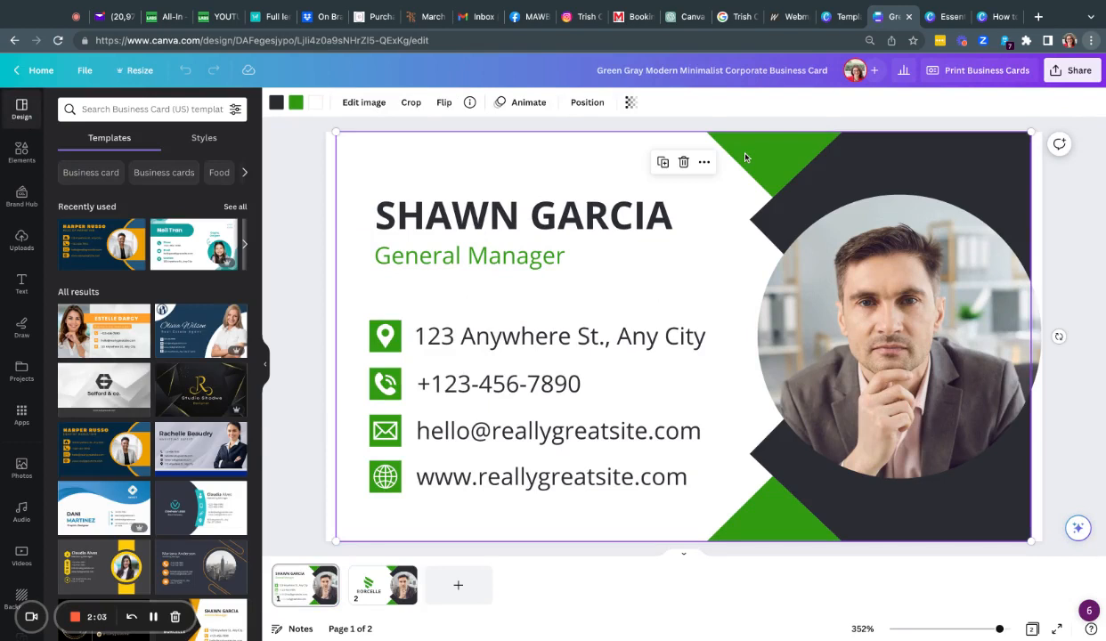
pyautogui.click(375, 338)
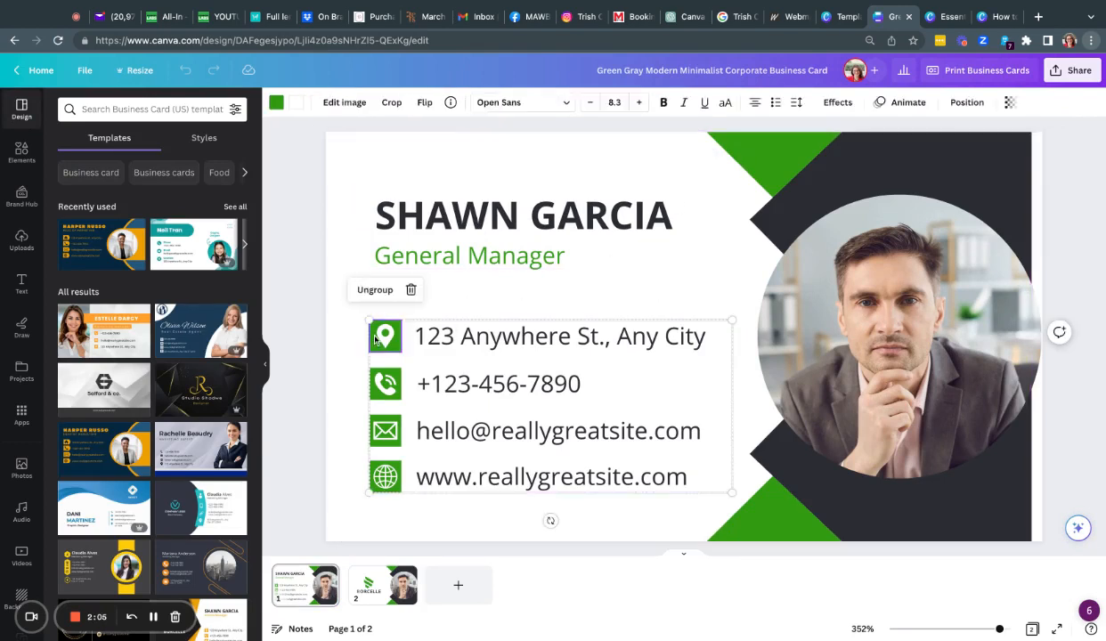
pyautogui.click(754, 162)
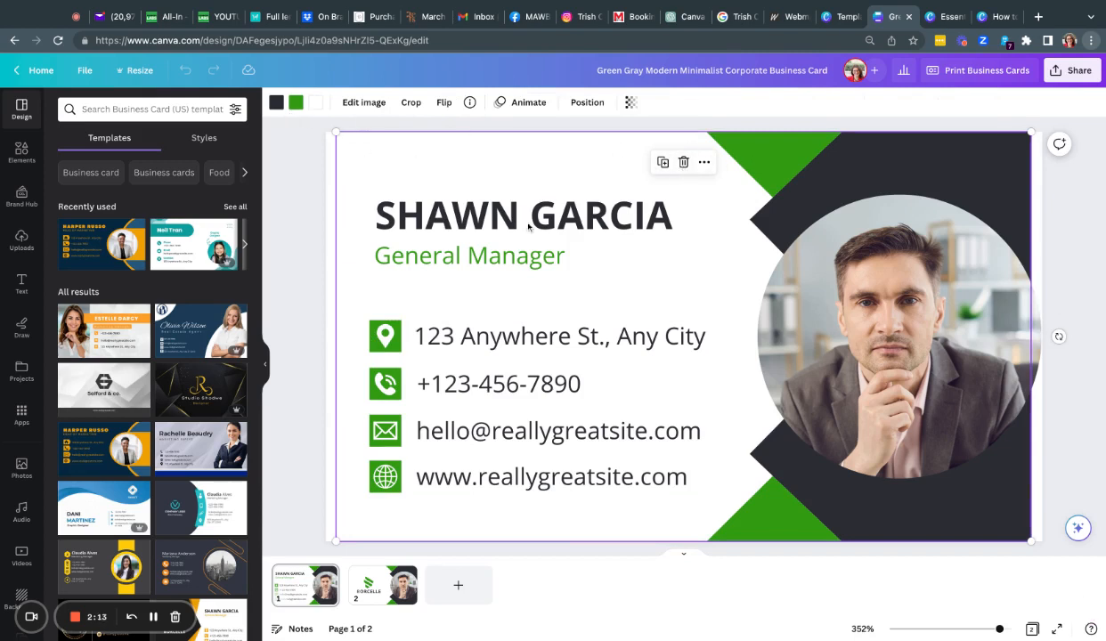
pyautogui.click(393, 326)
pyautogui.click(754, 164)
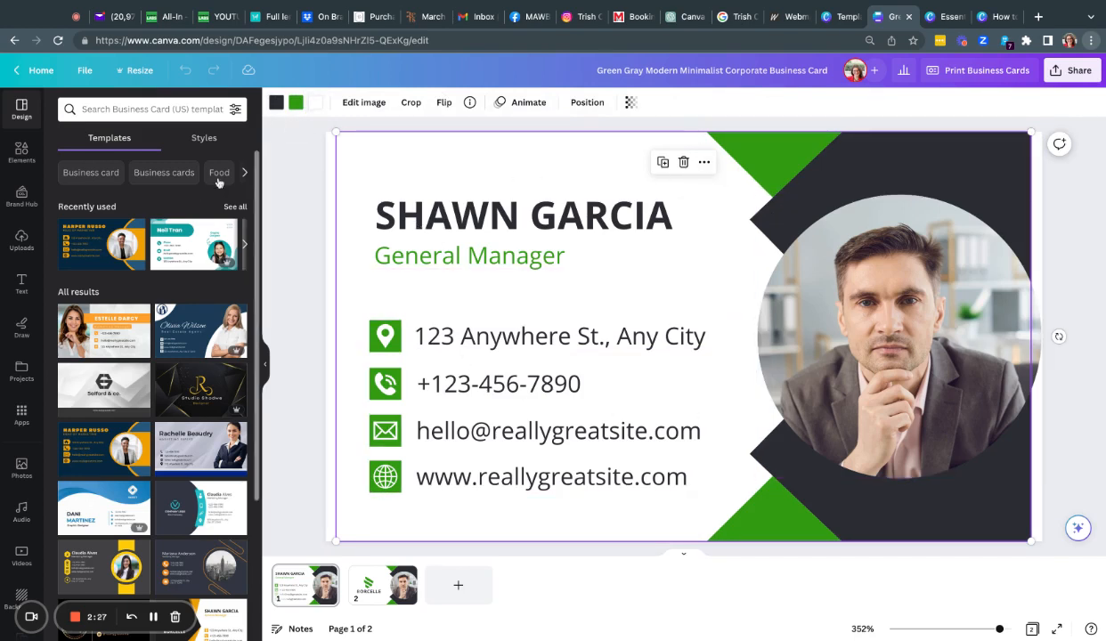
pyautogui.click(292, 103)
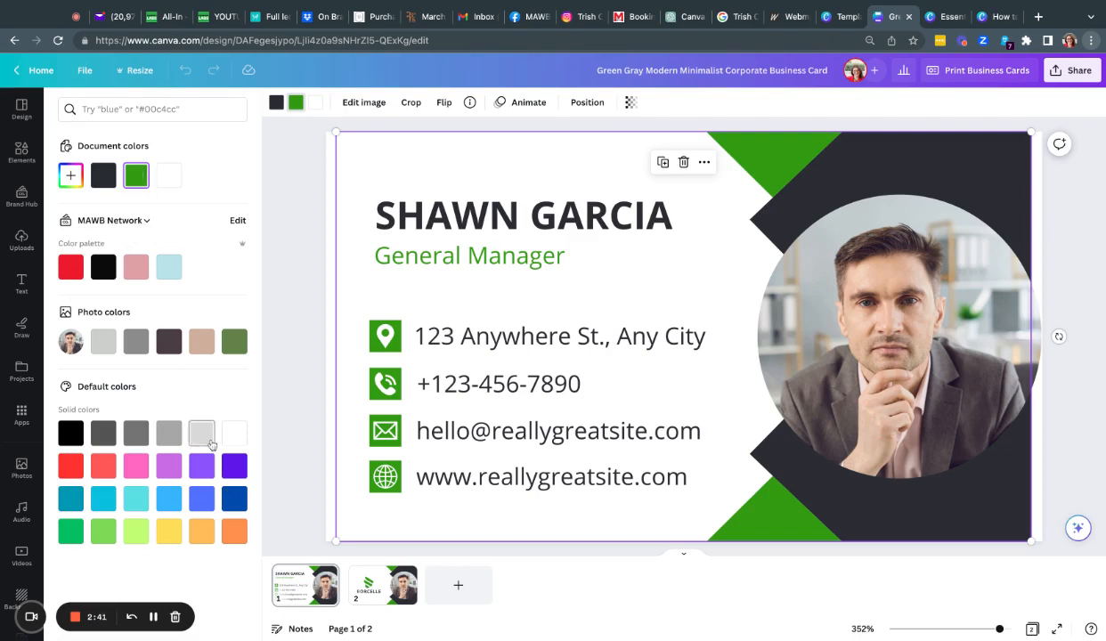
# Step: Create a custom dark red #891921 and apply it to the card's green accent shapes
pyautogui.click(71, 176)
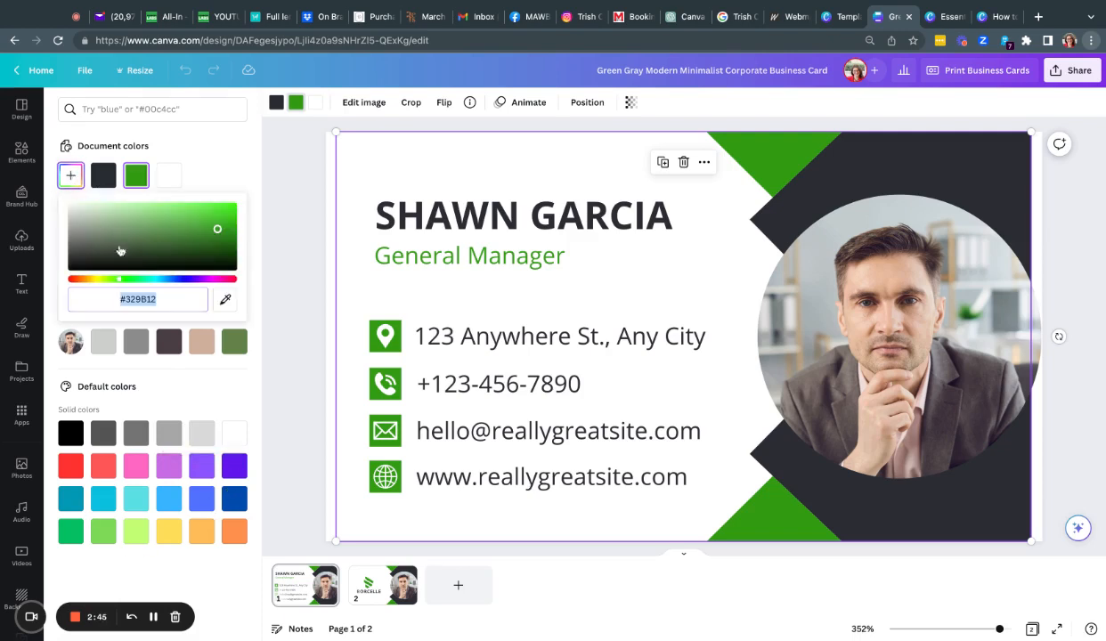
pyautogui.click(229, 282)
pyautogui.moveTo(223, 255); pyautogui.dragTo(206, 214)
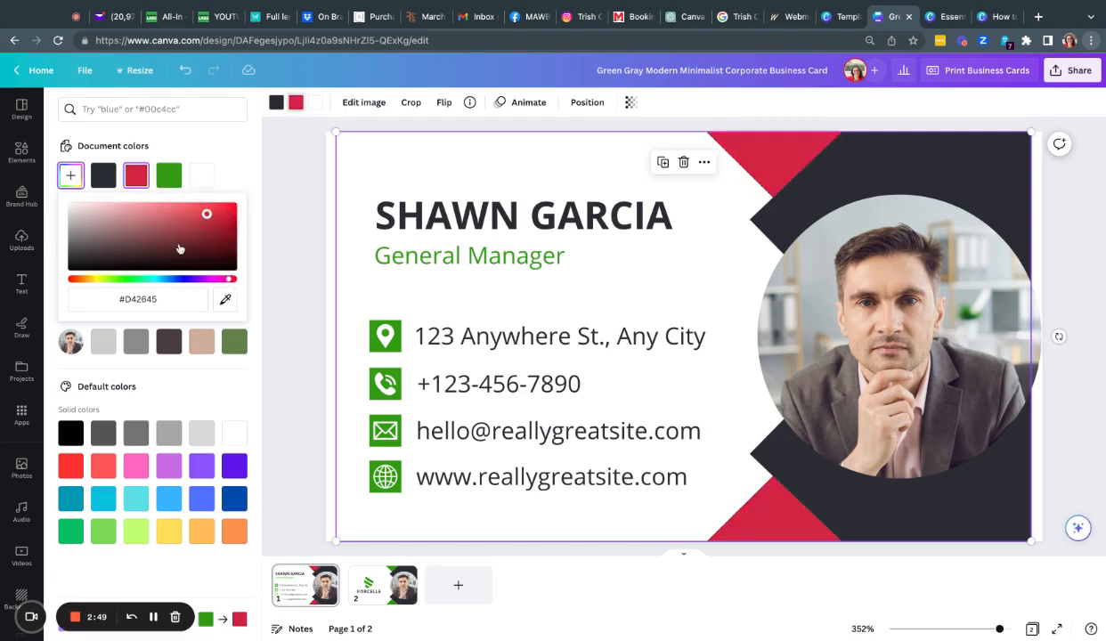
pyautogui.click(177, 305)
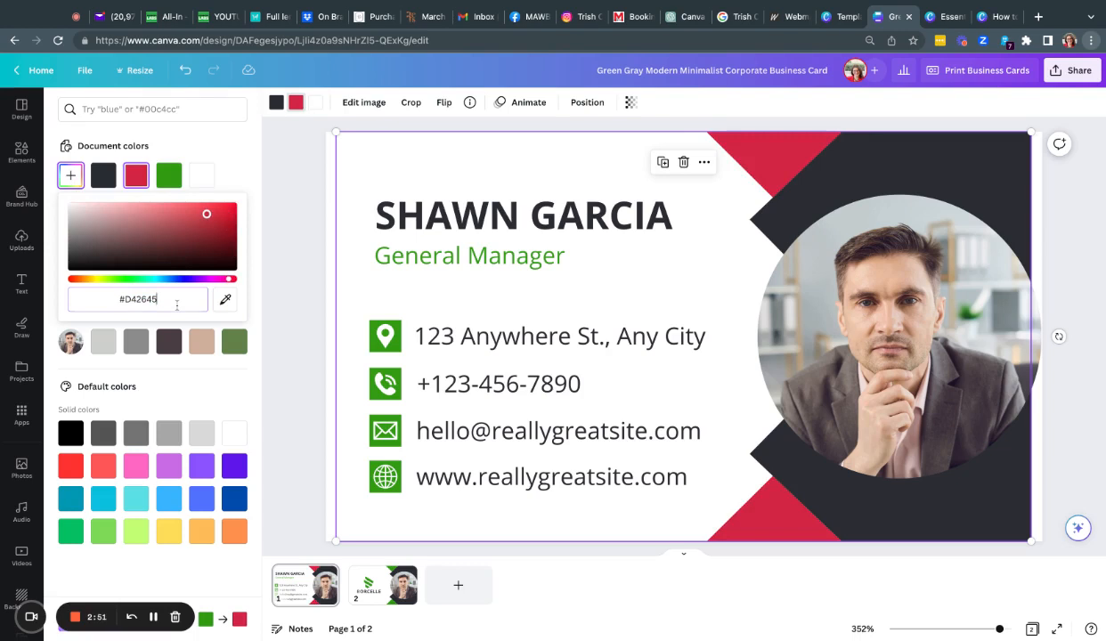
pyautogui.hotkey('shift', 'Left')
pyautogui.hotkey('shift', 'Left')
pyautogui.hotkey('shift', 'Left')
pyautogui.hotkey('shift', 'Left')
pyautogui.hotkey('shift', 'Left')
pyautogui.hotkey('shift', 'Left')
pyautogui.hotkey('shift', 'Left')
pyautogui.write('#891921')
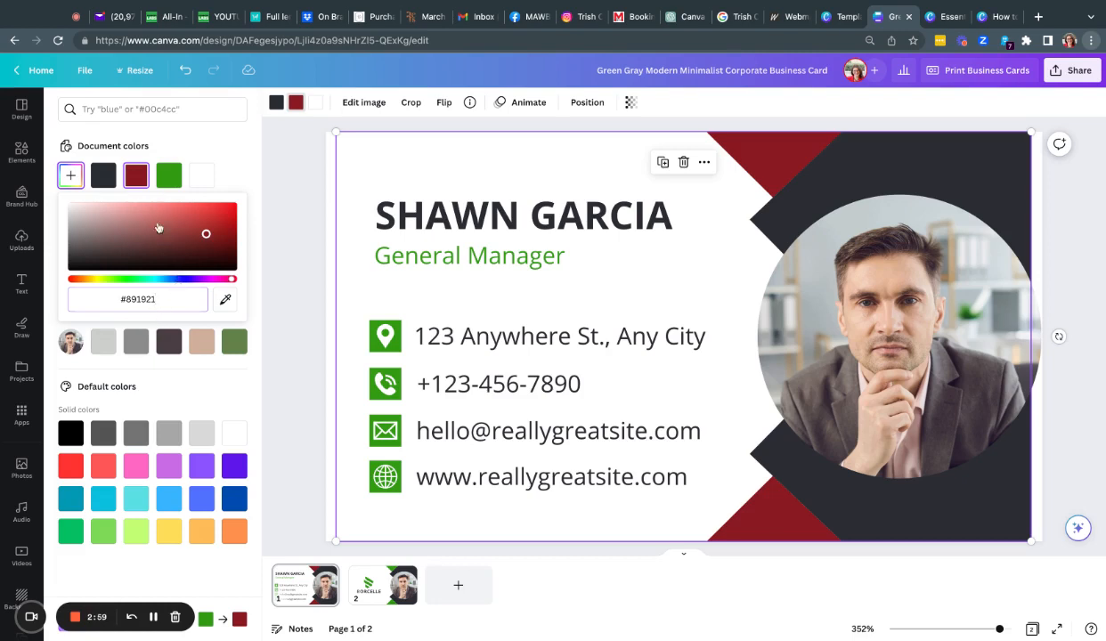
pyautogui.click(80, 185)
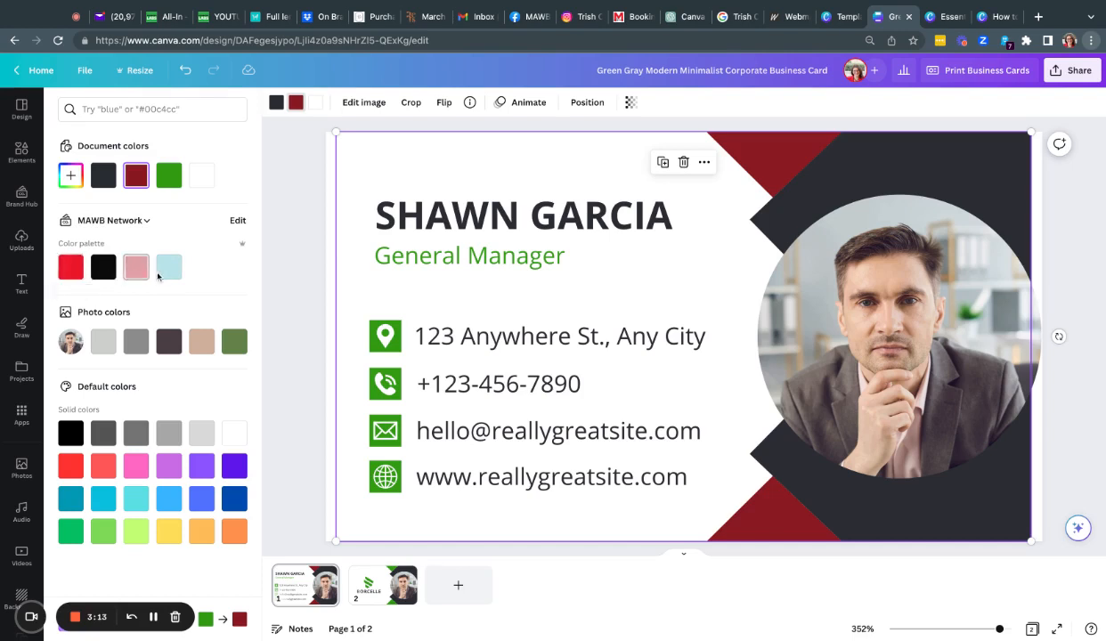
# Step: Apply the red to the shapes and use Change all to recolour green on both pages
pyautogui.click(71, 268)
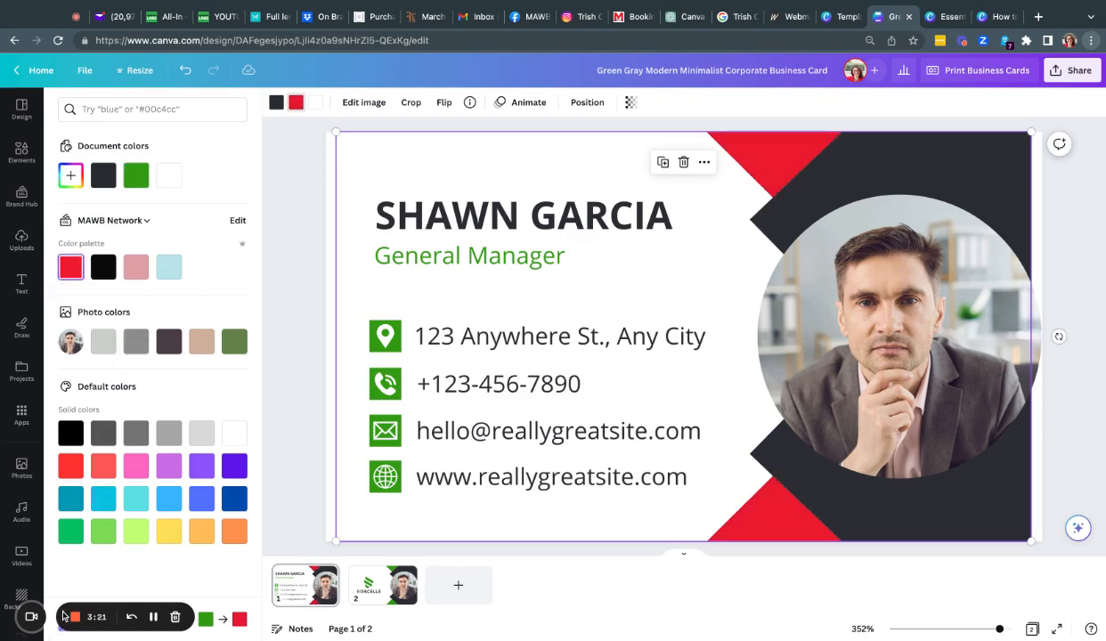
pyautogui.moveTo(64, 616); pyautogui.dragTo(64, 550)
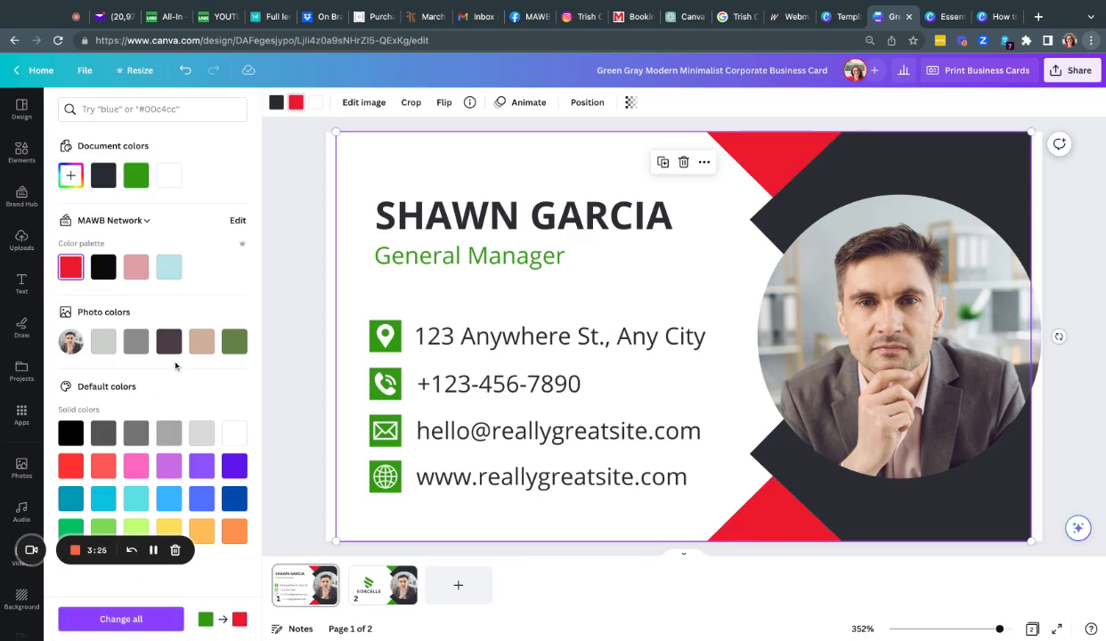
pyautogui.click(134, 618)
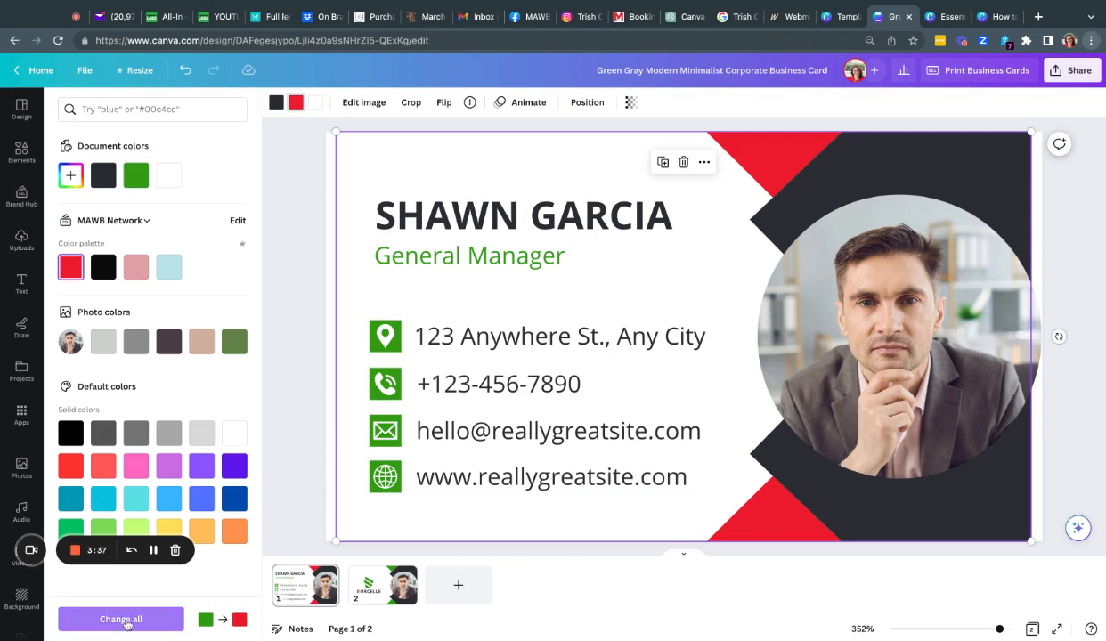
pyautogui.click(121, 619)
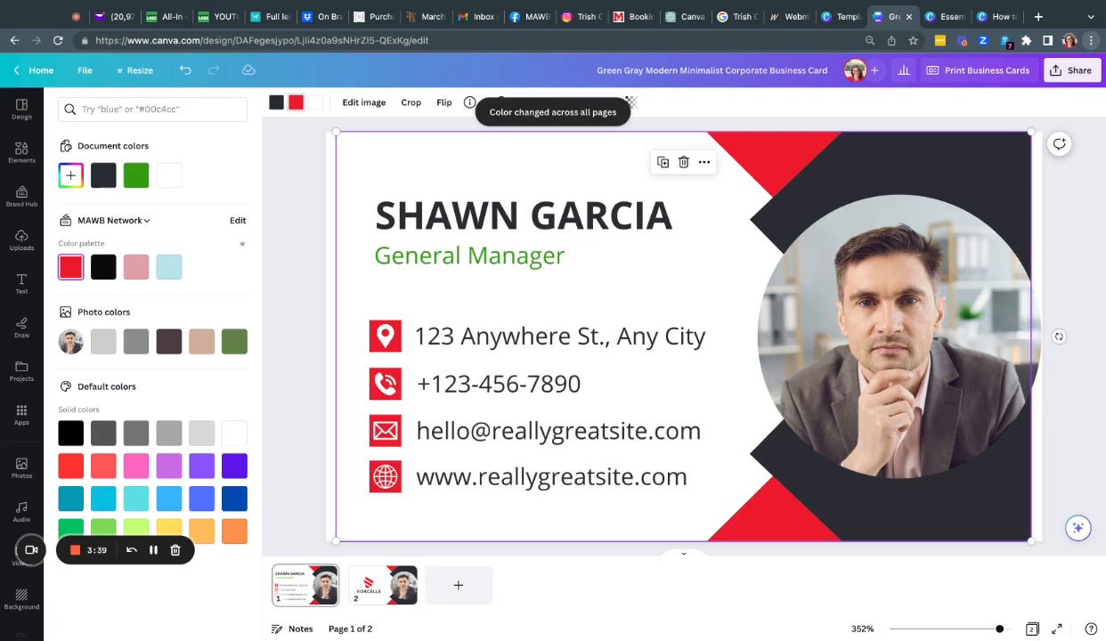
pyautogui.scroll(-1, 514, 348)
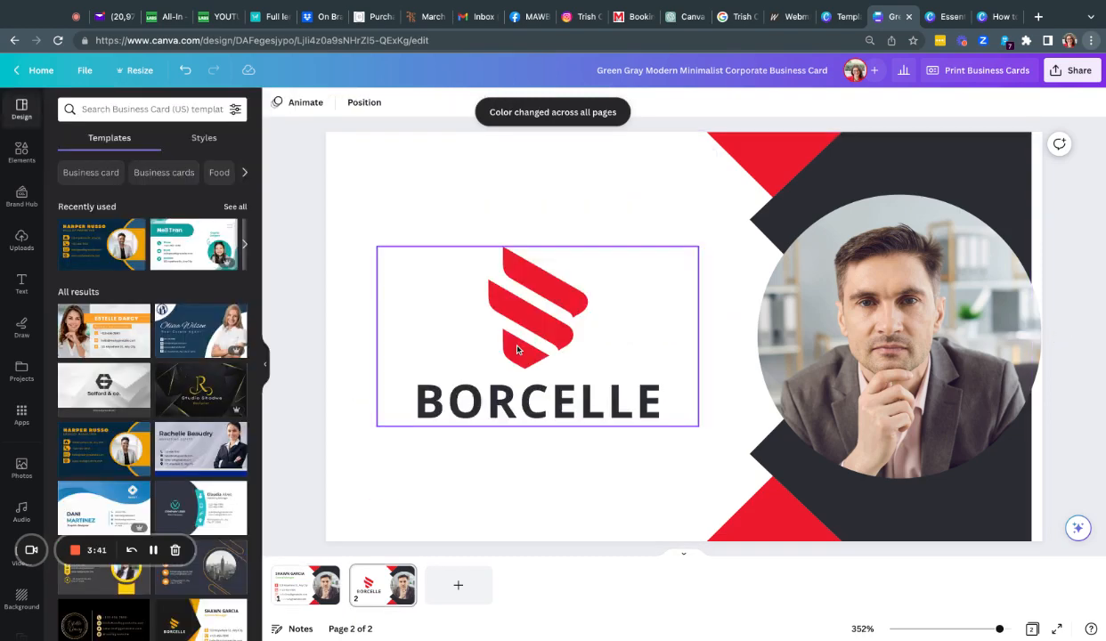
pyautogui.scroll(1, 518, 350)
pyautogui.scroll(-1, 517, 349)
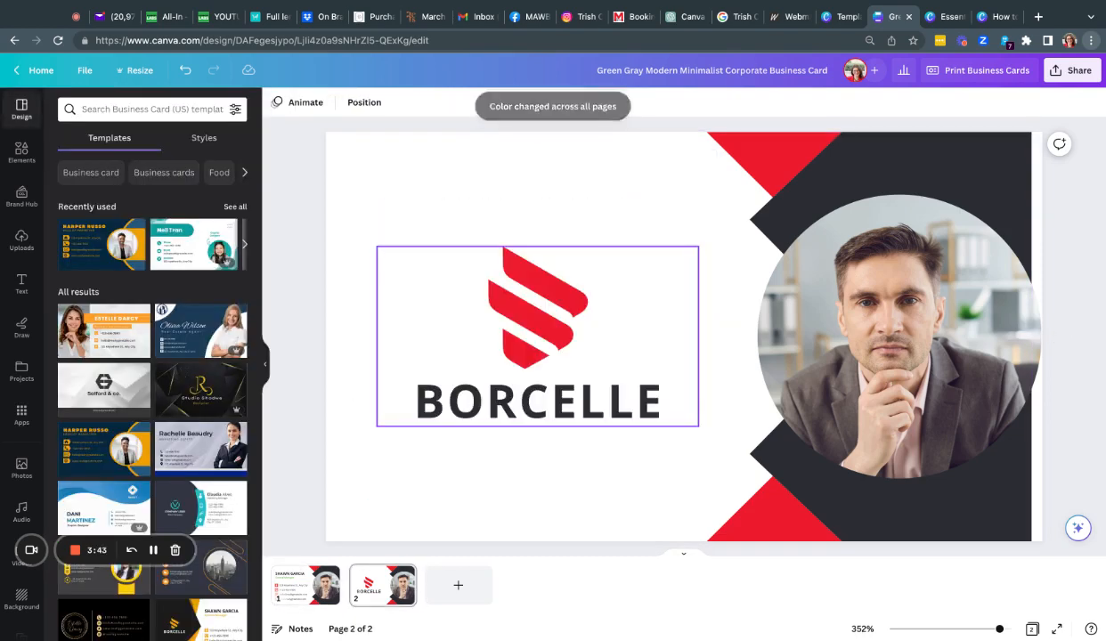
pyautogui.scroll(1, 517, 350)
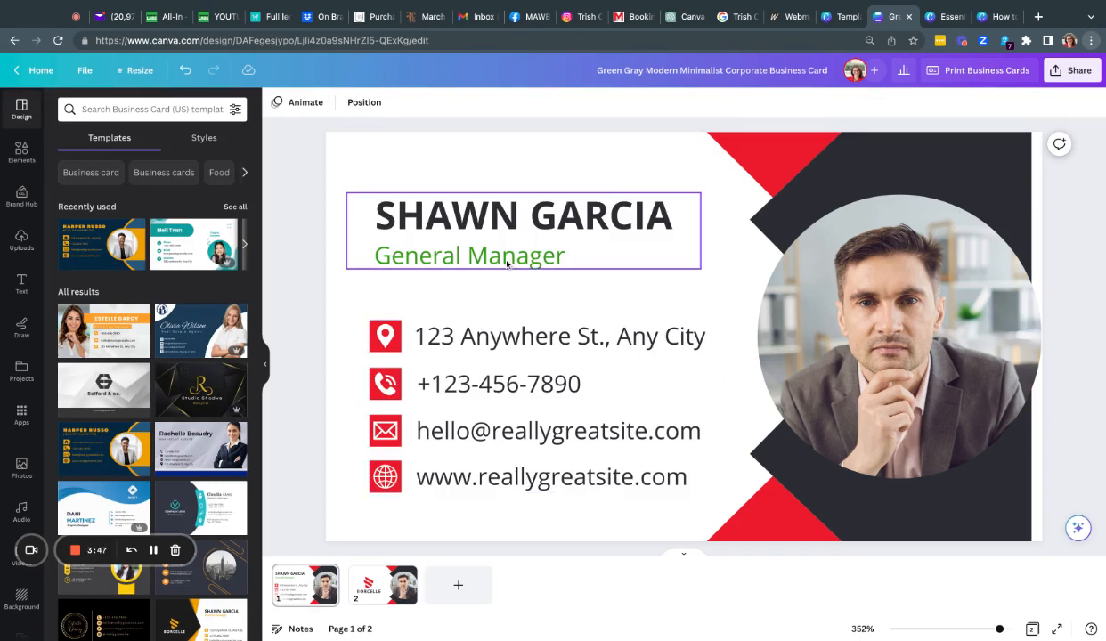
# Step: Highlight the General Manager title and colour it with the document's red
pyautogui.click(501, 230)
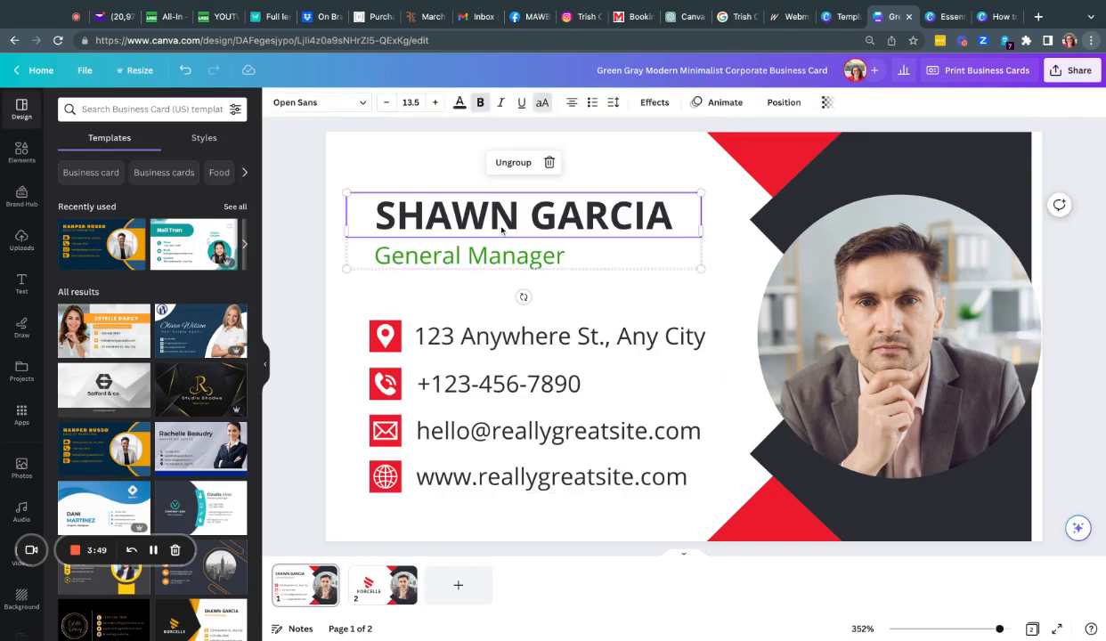
pyautogui.click(505, 255)
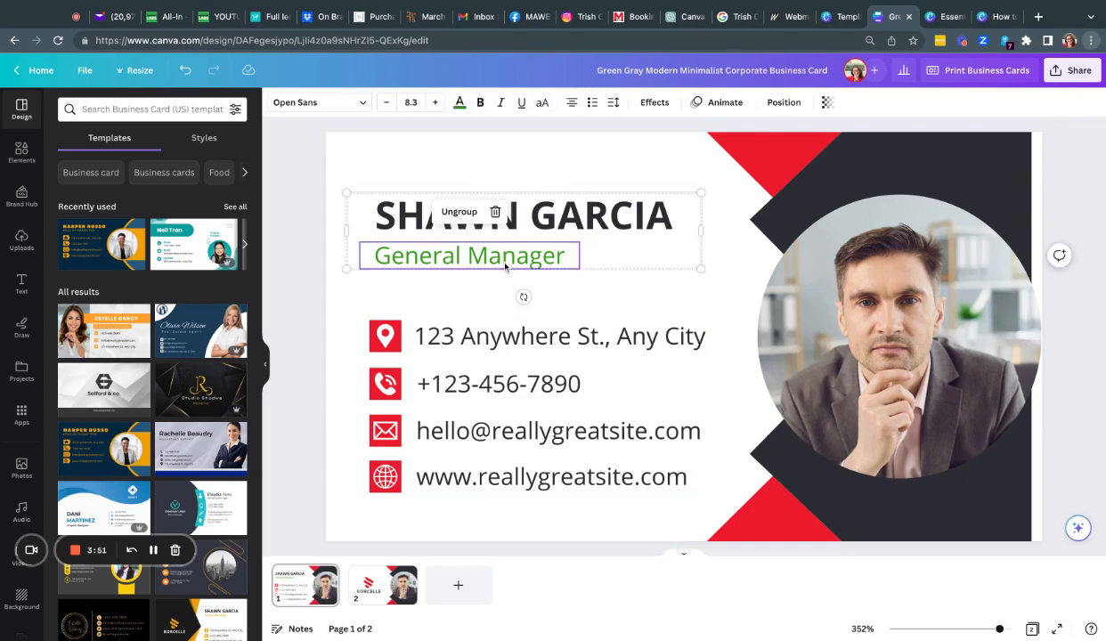
pyautogui.doubleClick(503, 259)
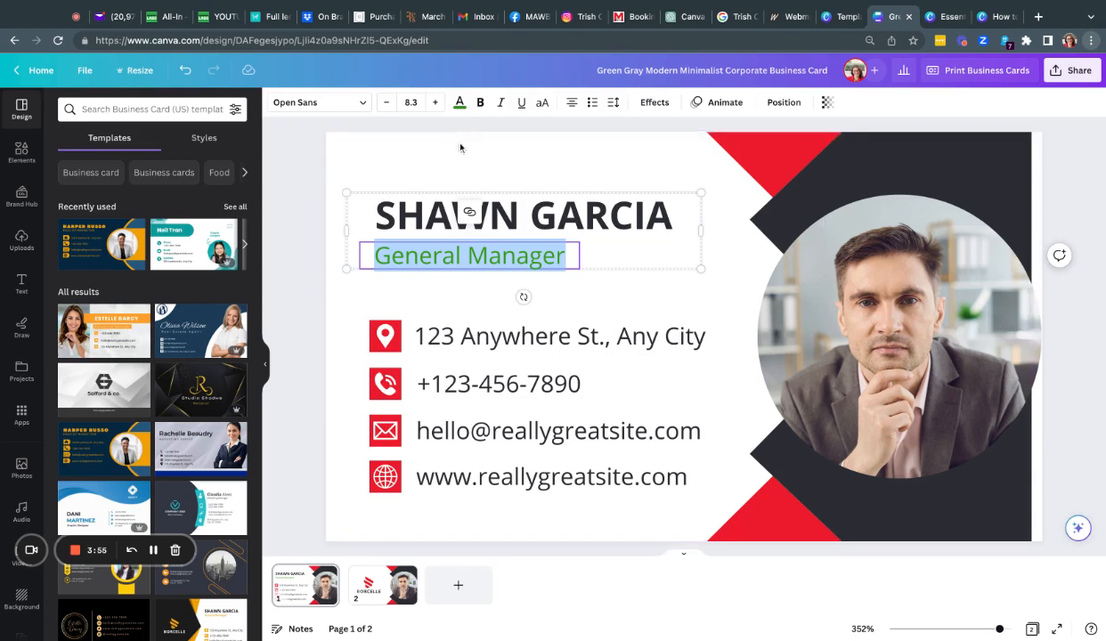
pyautogui.click(447, 256)
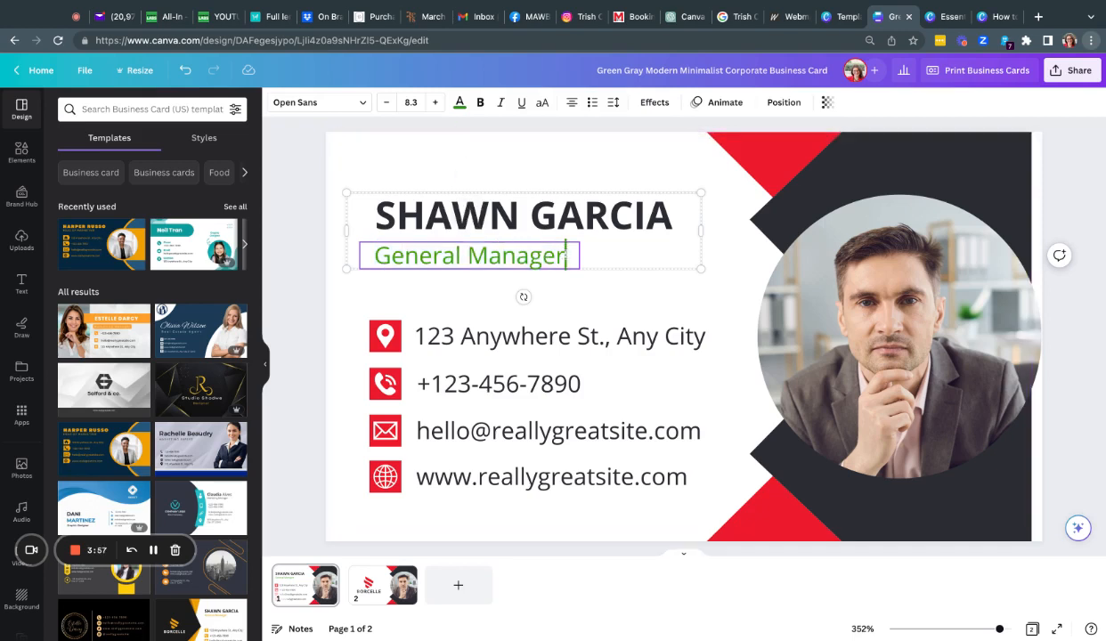
pyautogui.moveTo(566, 255); pyautogui.dragTo(370, 257)
pyautogui.click(460, 102)
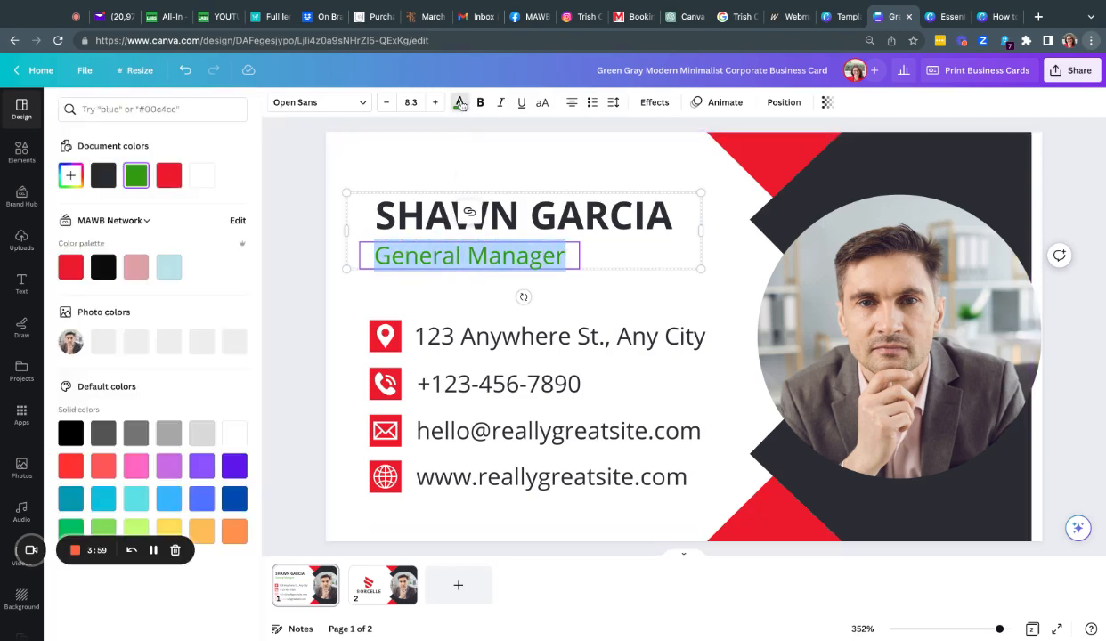
pyautogui.click(76, 273)
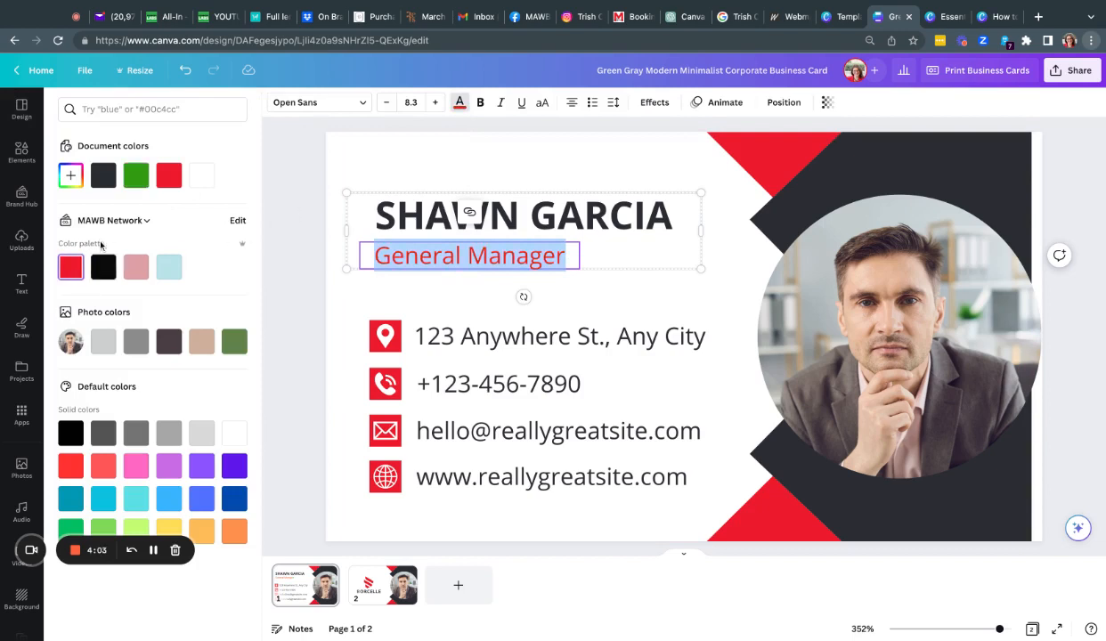
pyautogui.click(167, 179)
# Step: Replace the template name with the owner's name in capitals and make it bold
pyautogui.click(376, 218)
pyautogui.click(635, 216)
pyautogui.click(677, 218)
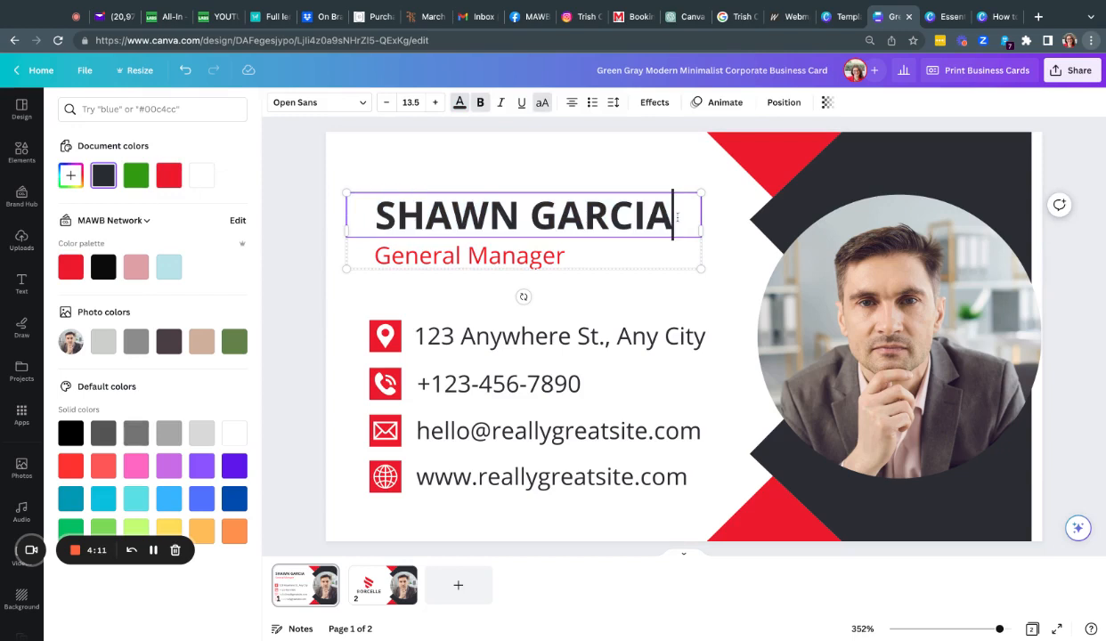
pyautogui.hotkey('shift', 'Left')
pyautogui.hotkey('shift', 'Left')
pyautogui.hotkey('shift', 'Left')
pyautogui.hotkey('shift', 'Left')
pyautogui.hotkey('shift', 'Left')
pyautogui.hotkey('shift', 'Left')
pyautogui.hotkey('shift', 'Left')
pyautogui.hotkey('shift', 'Left')
pyautogui.hotkey('shift', 'Left')
pyautogui.hotkey('shift', 'Left')
pyautogui.hotkey('shift', 'Left')
pyautogui.press('BackSpace')
pyautogui.press('BackSpace')
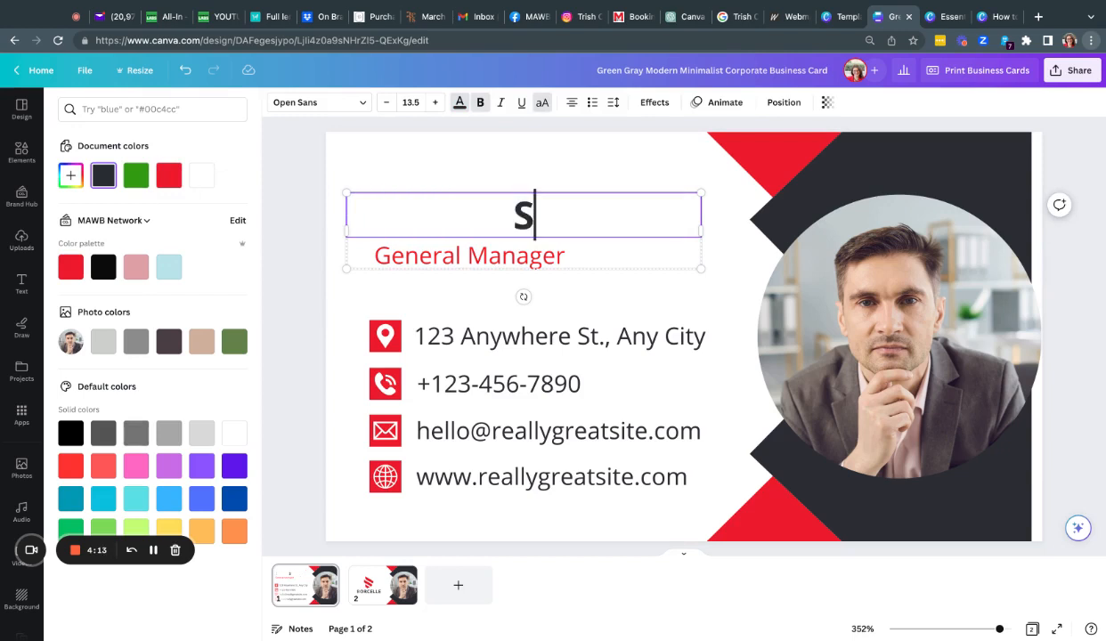
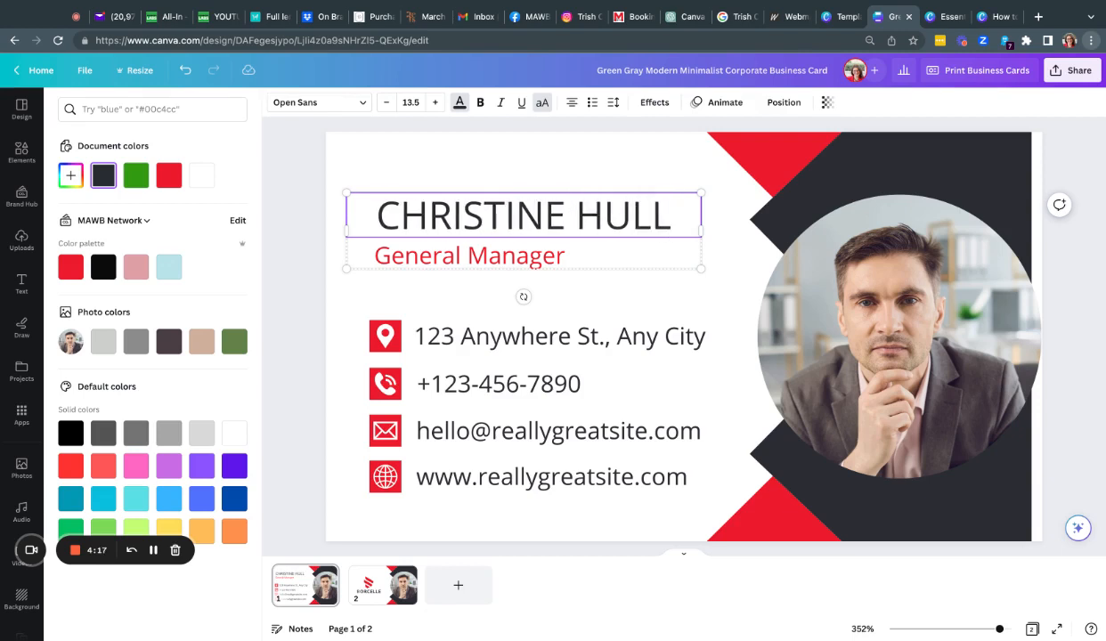
pyautogui.moveTo(374, 218); pyautogui.dragTo(674, 217)
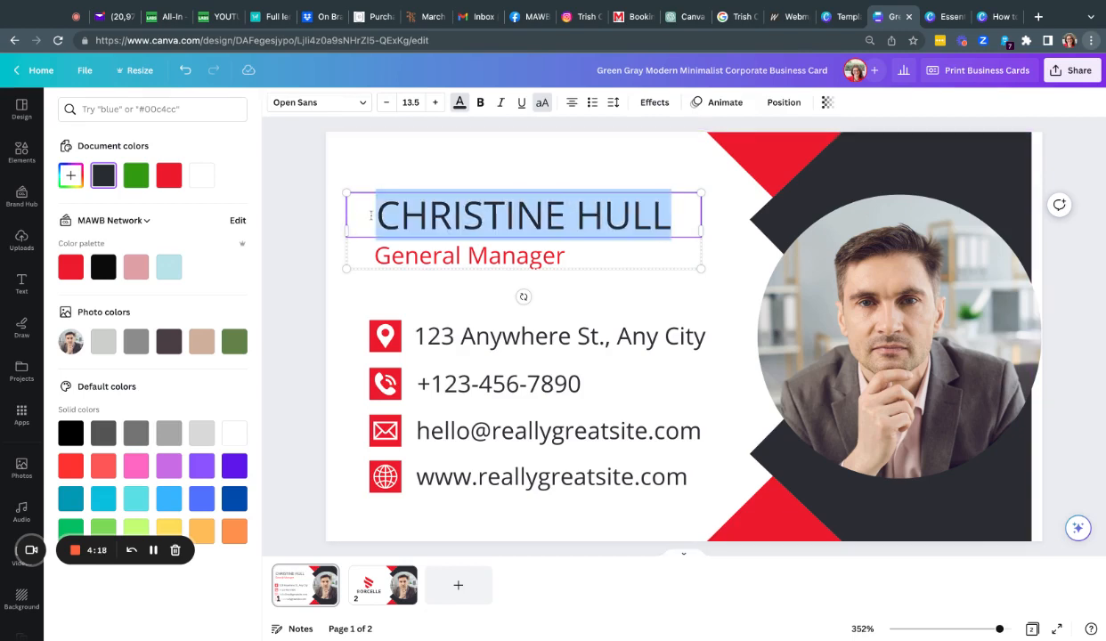
pyautogui.click(480, 103)
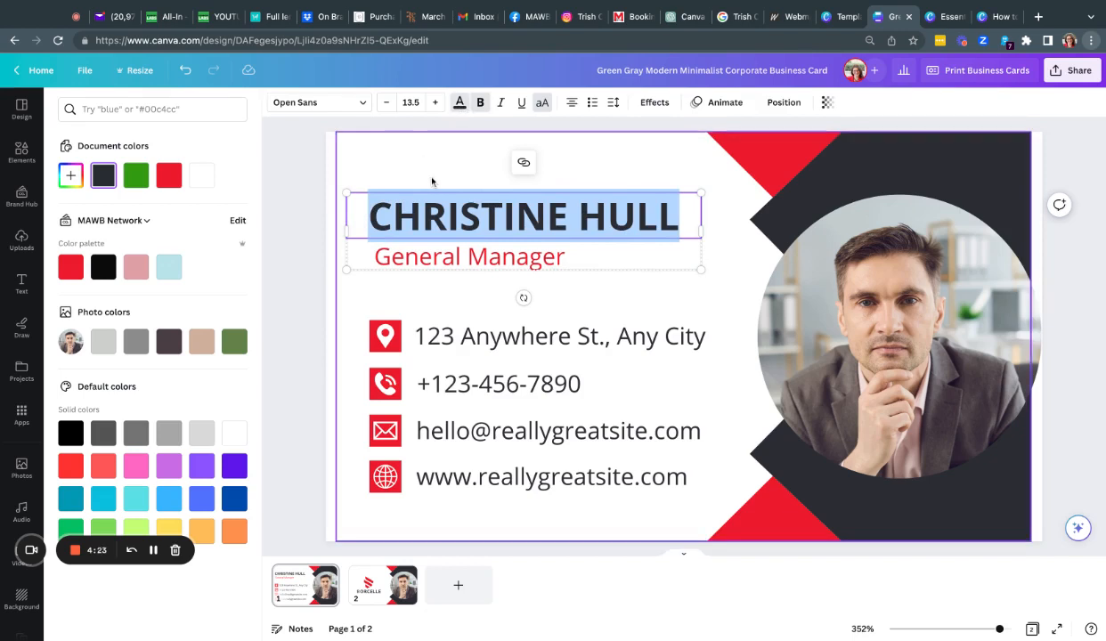
pyautogui.click(468, 337)
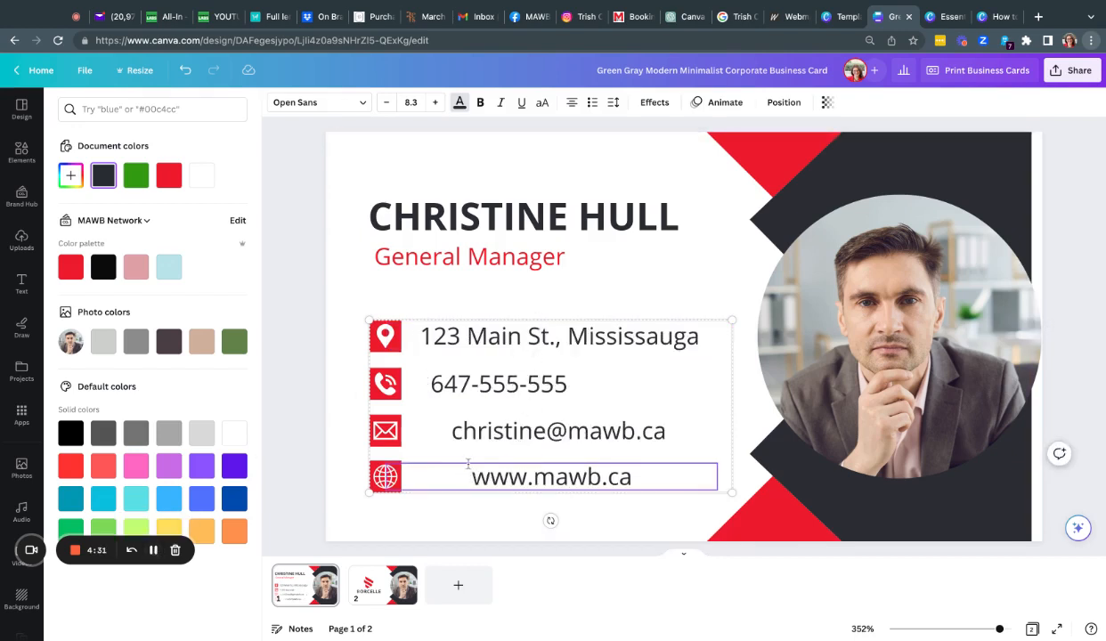
# Step: Pick out the phone number line within the contact block and left-align it
pyautogui.click(478, 434)
pyautogui.click(472, 383)
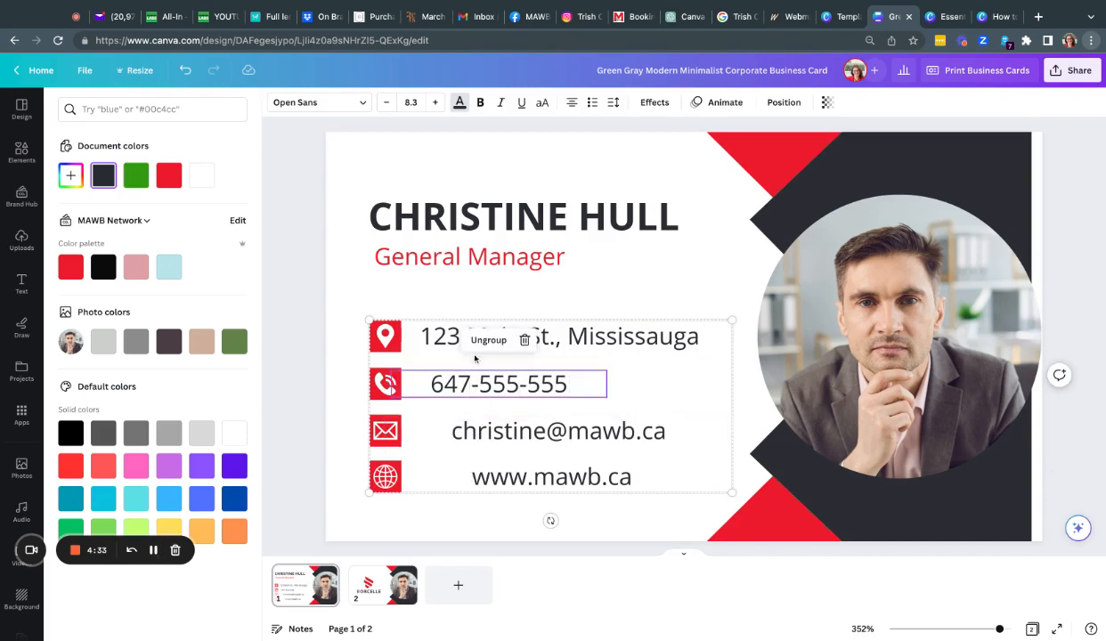
pyautogui.click(428, 338)
pyautogui.click(436, 381)
pyautogui.click(441, 427)
pyautogui.click(449, 485)
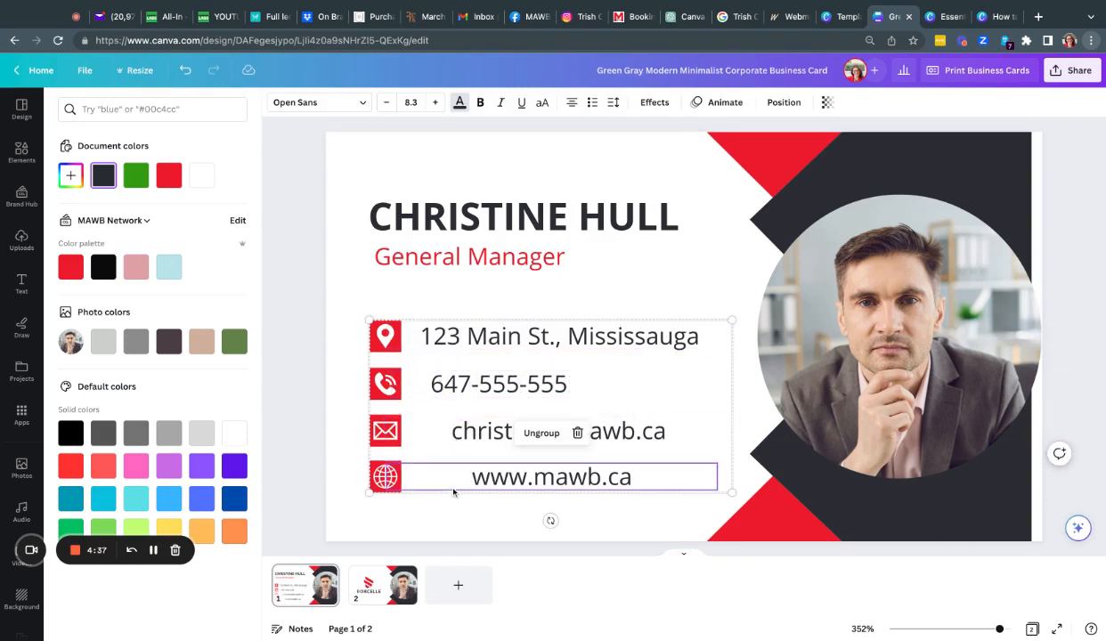
pyautogui.click(439, 388)
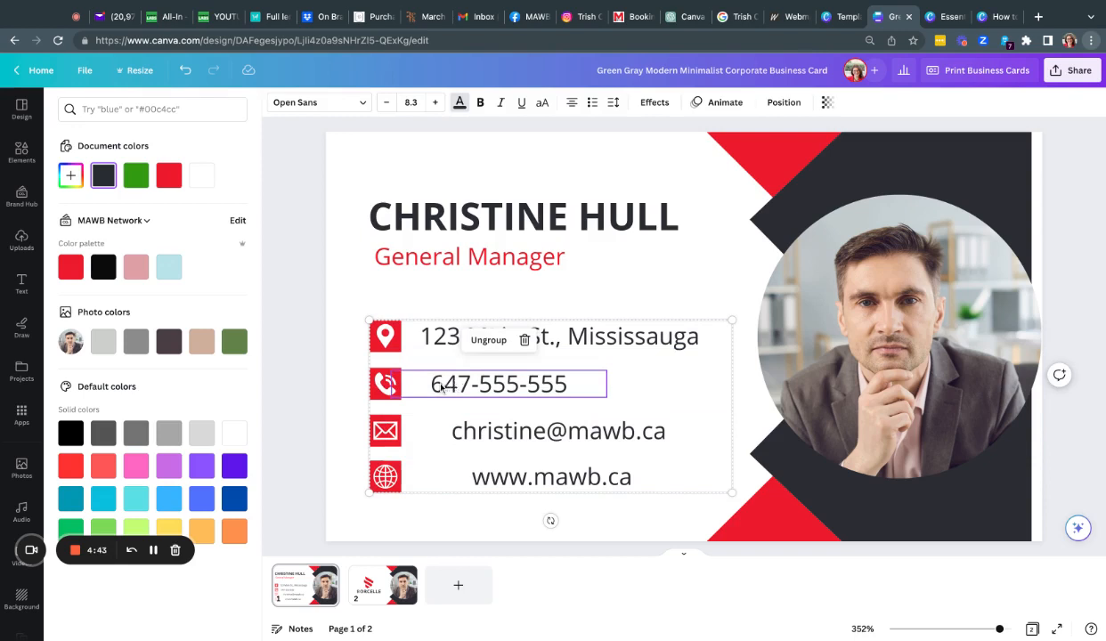
pyautogui.click(432, 384)
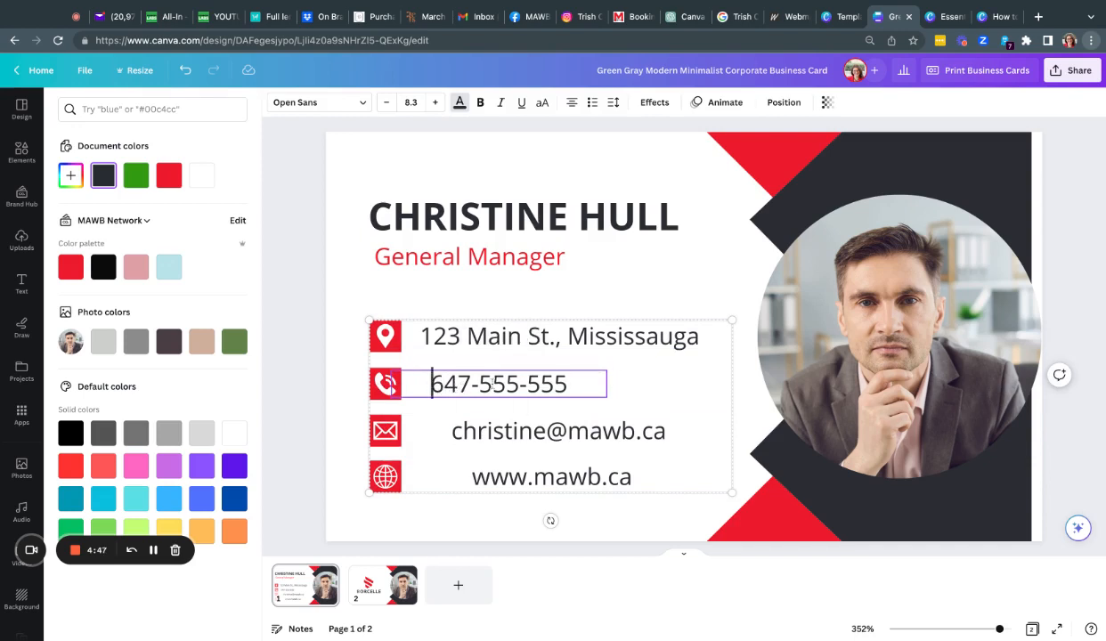
pyautogui.click(572, 104)
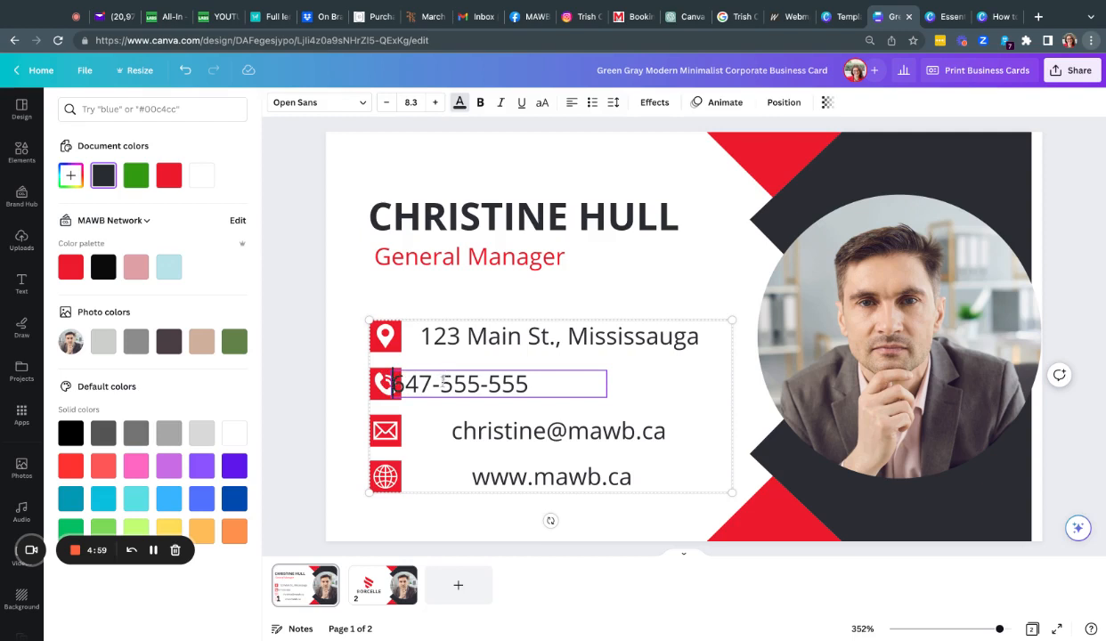
pyautogui.click(480, 384)
pyautogui.click(443, 414)
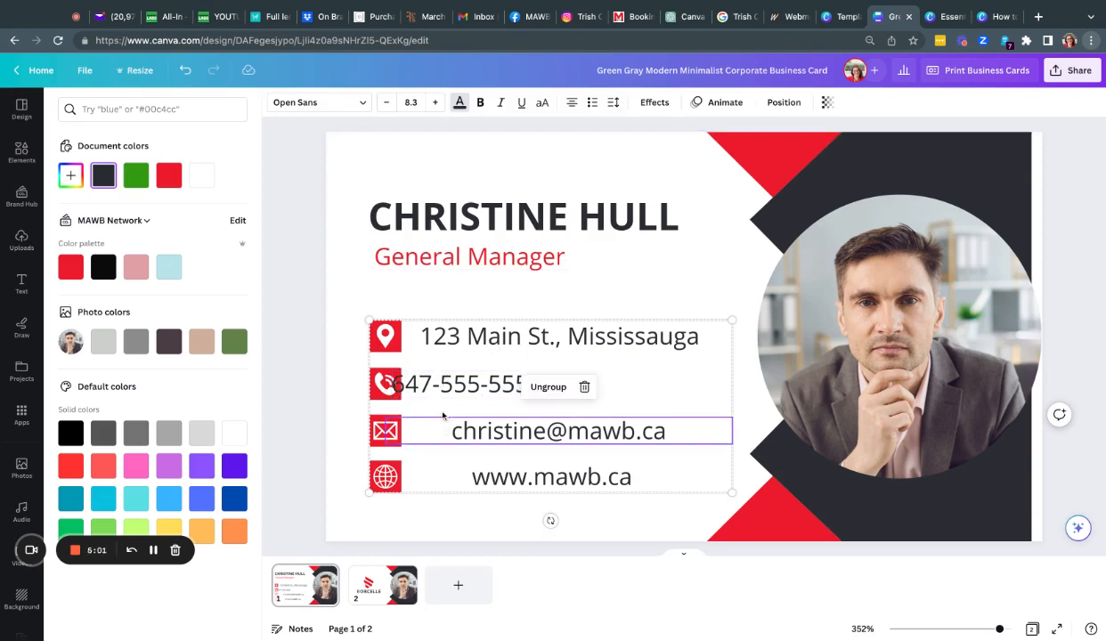
# Step: Ungroup the contact details into separate icon and text elements
pyautogui.click(443, 390)
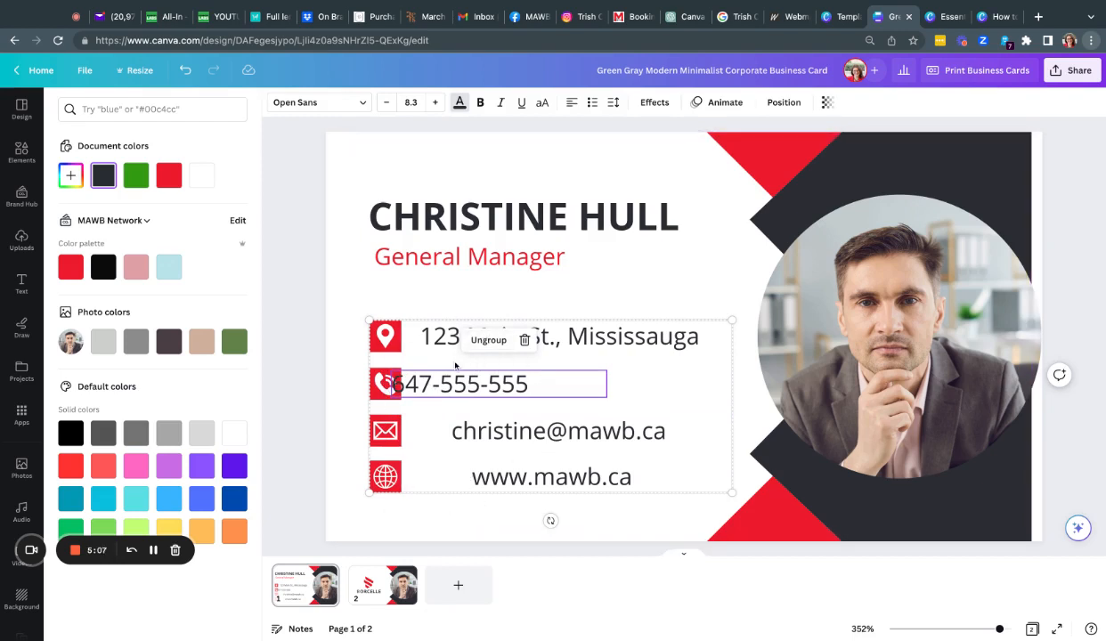
pyautogui.click(487, 340)
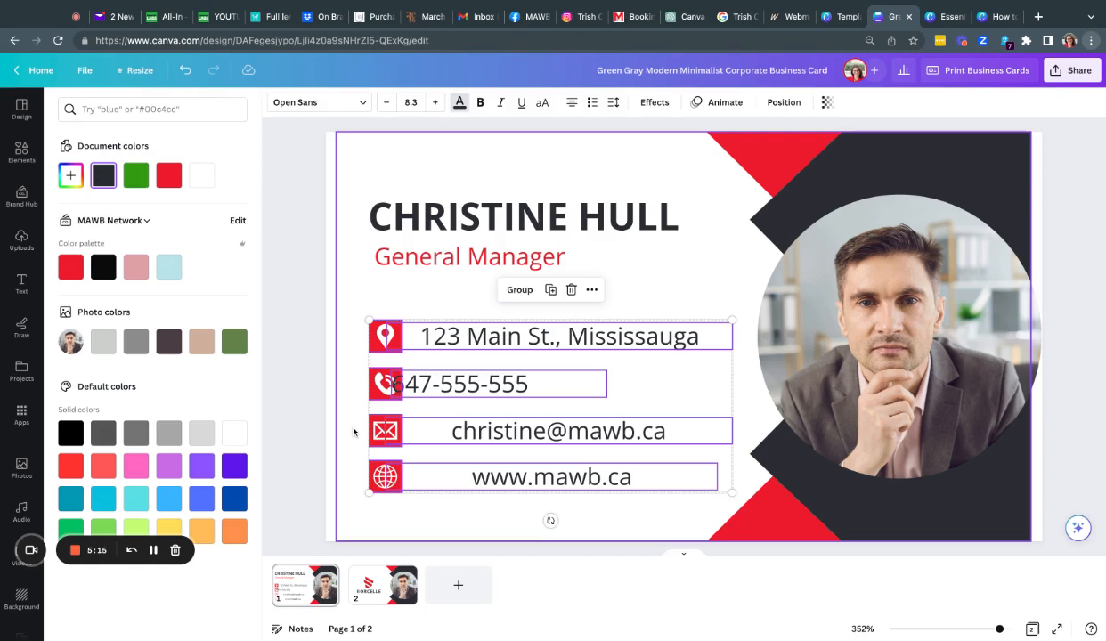
pyautogui.click(300, 389)
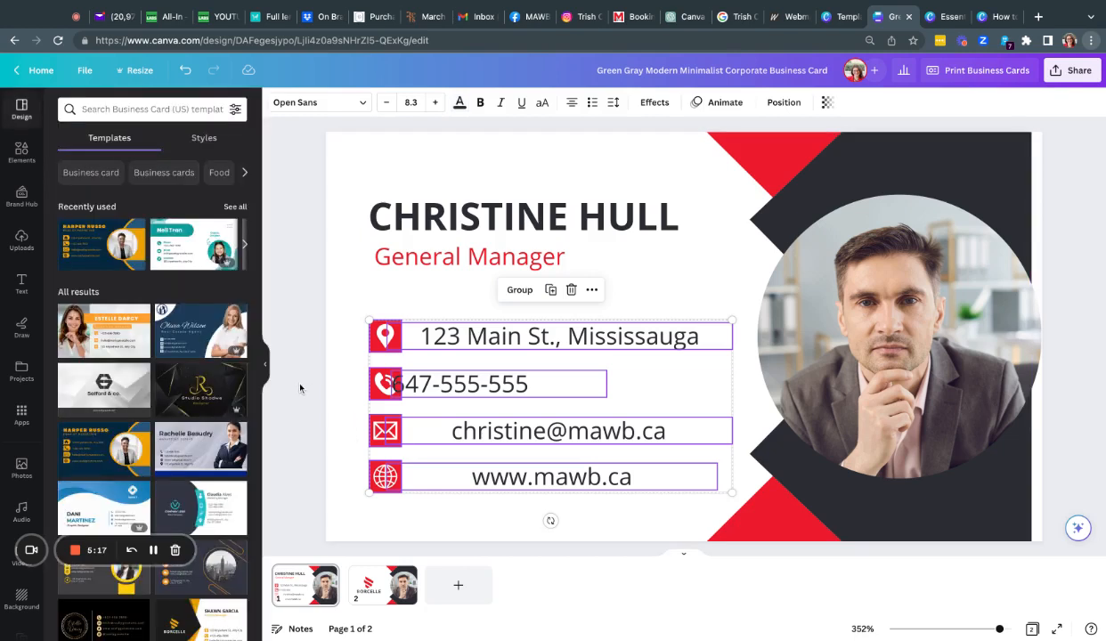
# Step: Move the phone number clear of its icon and left-align the e-mail line to match
pyautogui.click(300, 388)
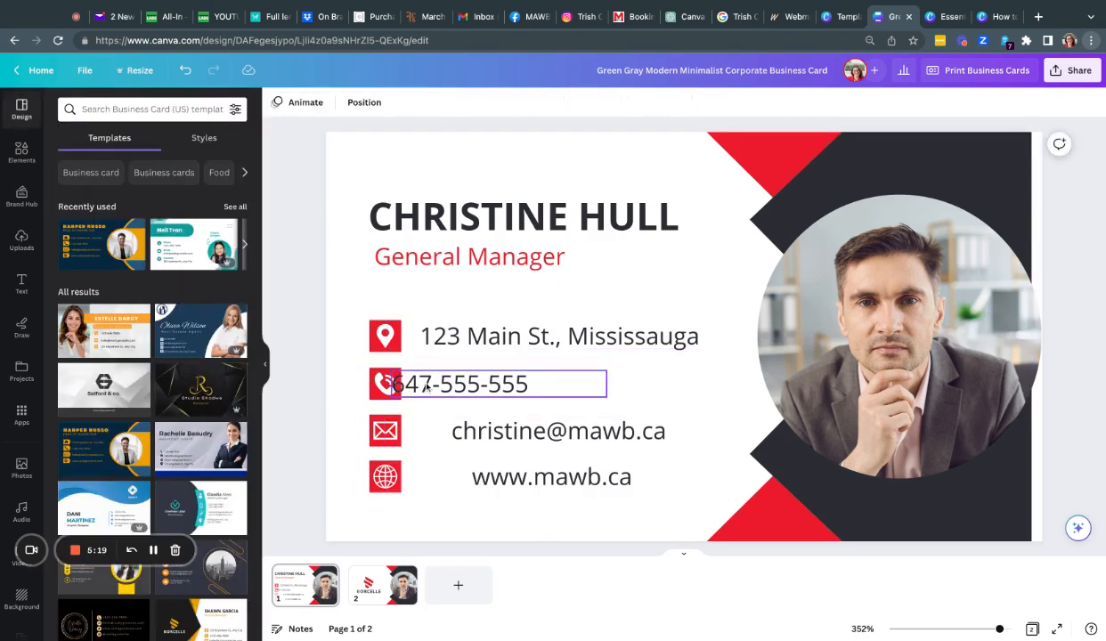
pyautogui.moveTo(427, 385); pyautogui.dragTo(446, 386)
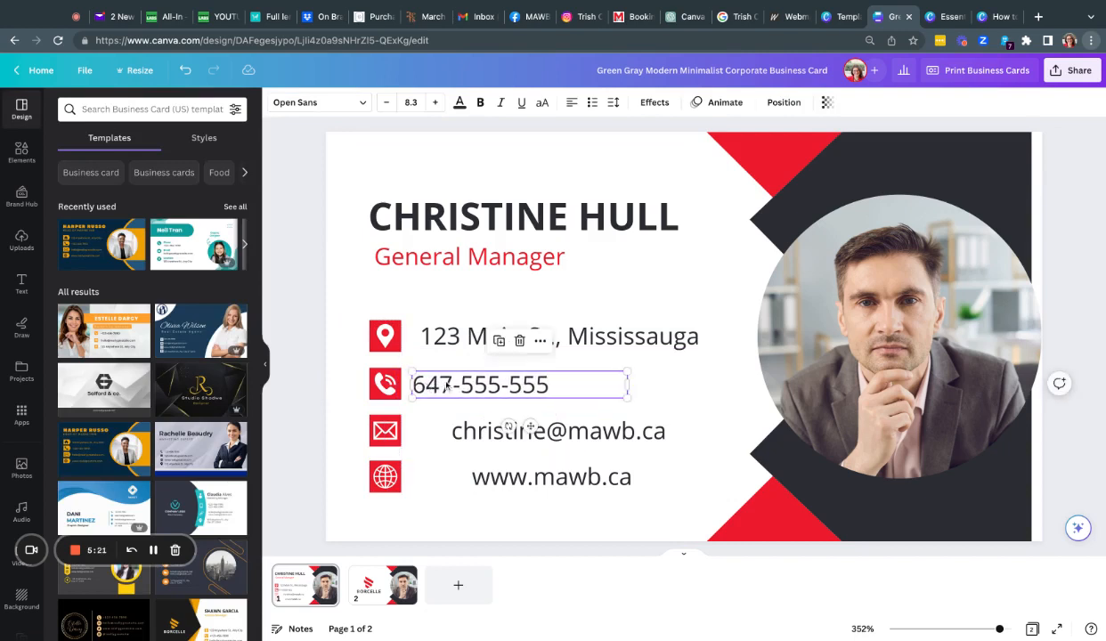
pyautogui.click(416, 431)
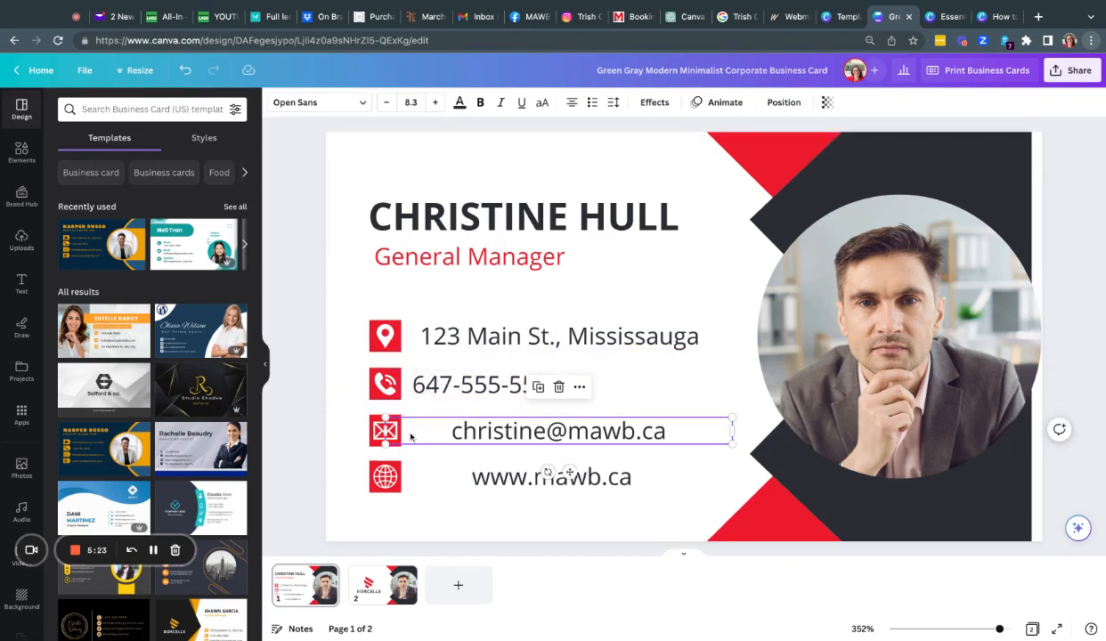
pyautogui.click(572, 102)
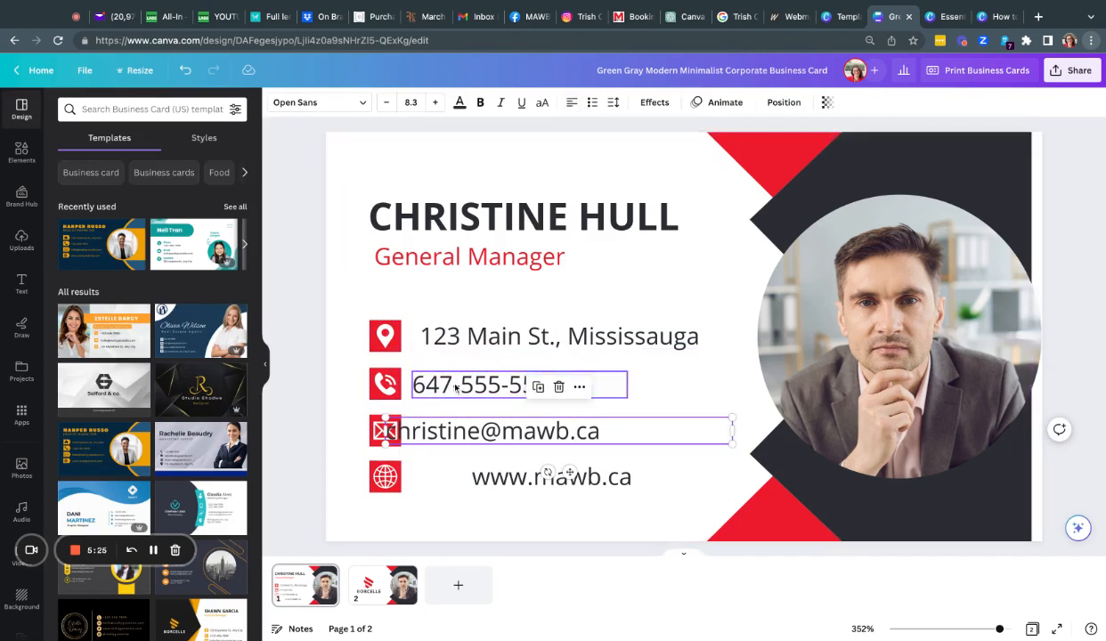
pyautogui.moveTo(398, 432); pyautogui.dragTo(440, 433)
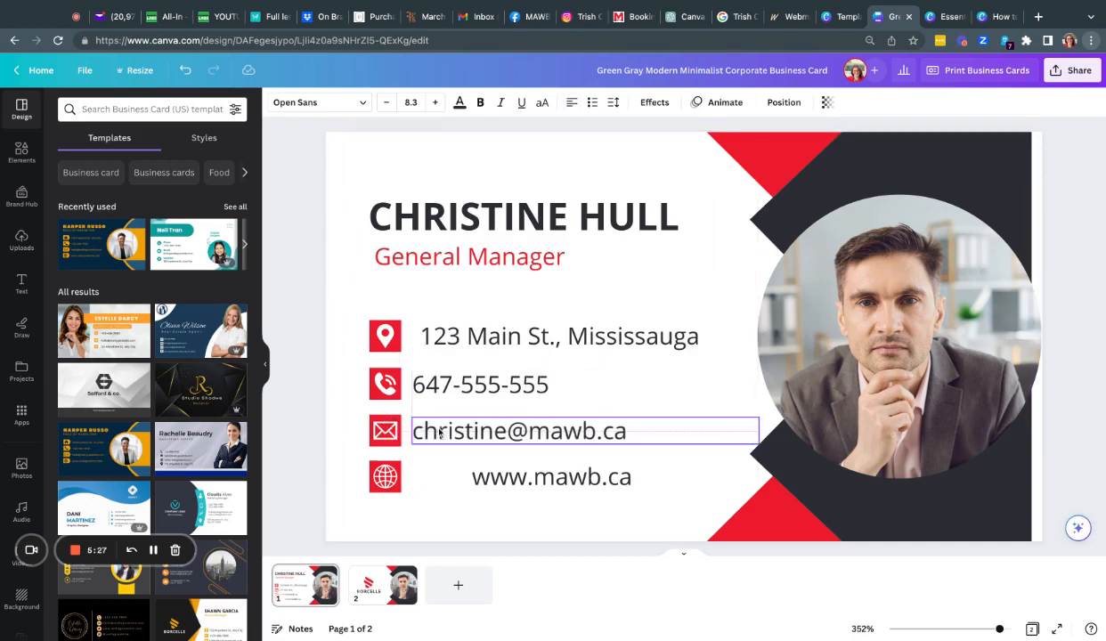
# Step: Left-align the website and address lines and nudge them clear of their icons
pyautogui.click(468, 472)
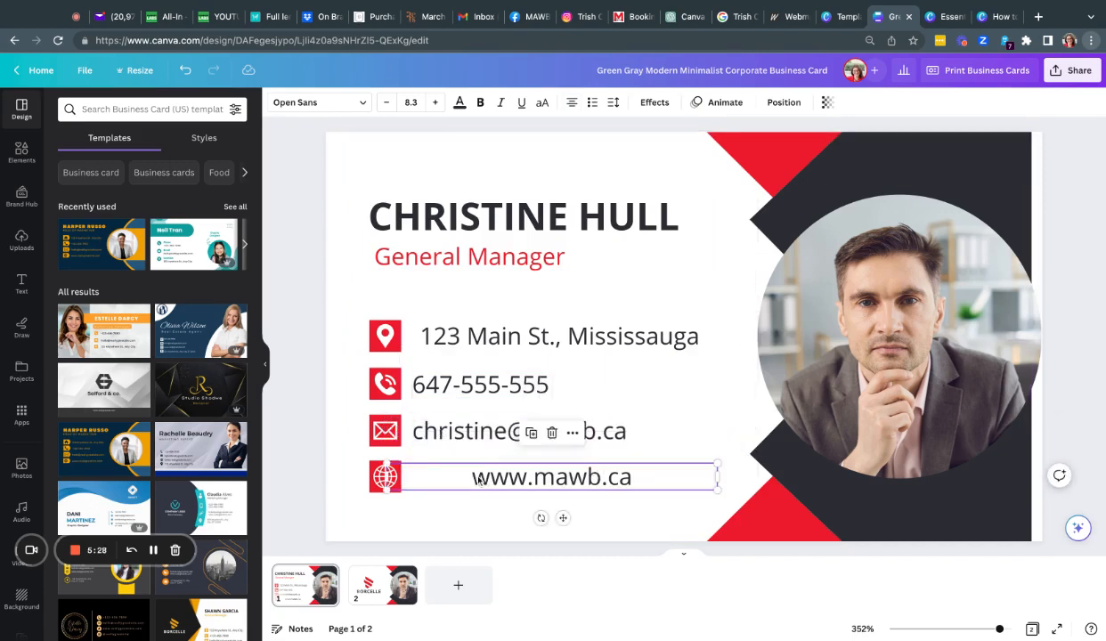
pyautogui.click(571, 104)
pyautogui.moveTo(443, 464); pyautogui.dragTo(463, 476)
pyautogui.click(534, 336)
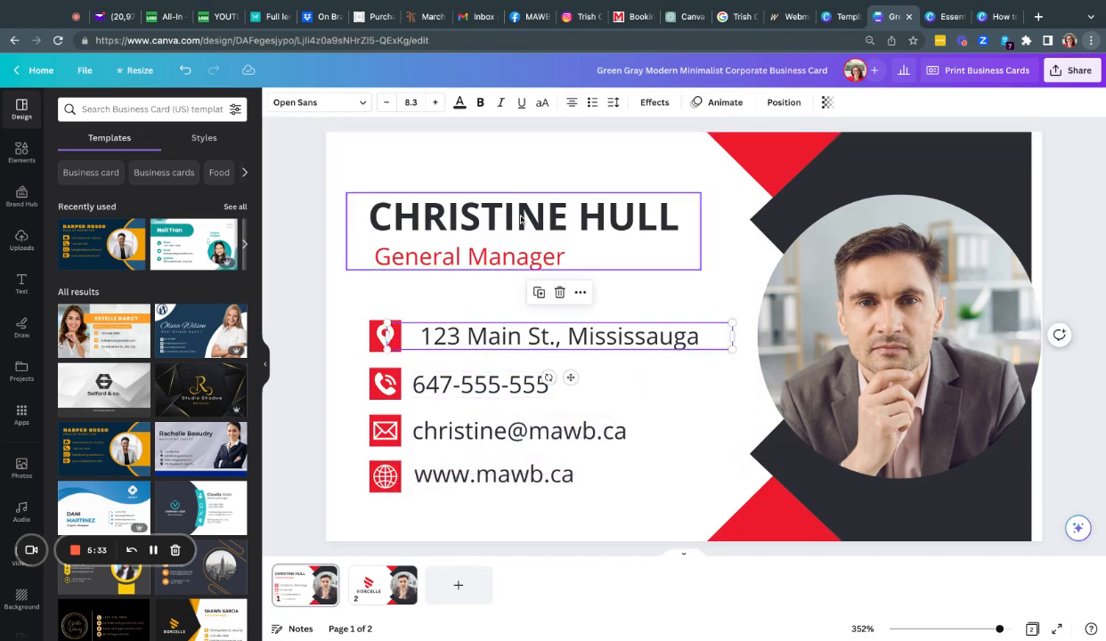
pyautogui.click(570, 102)
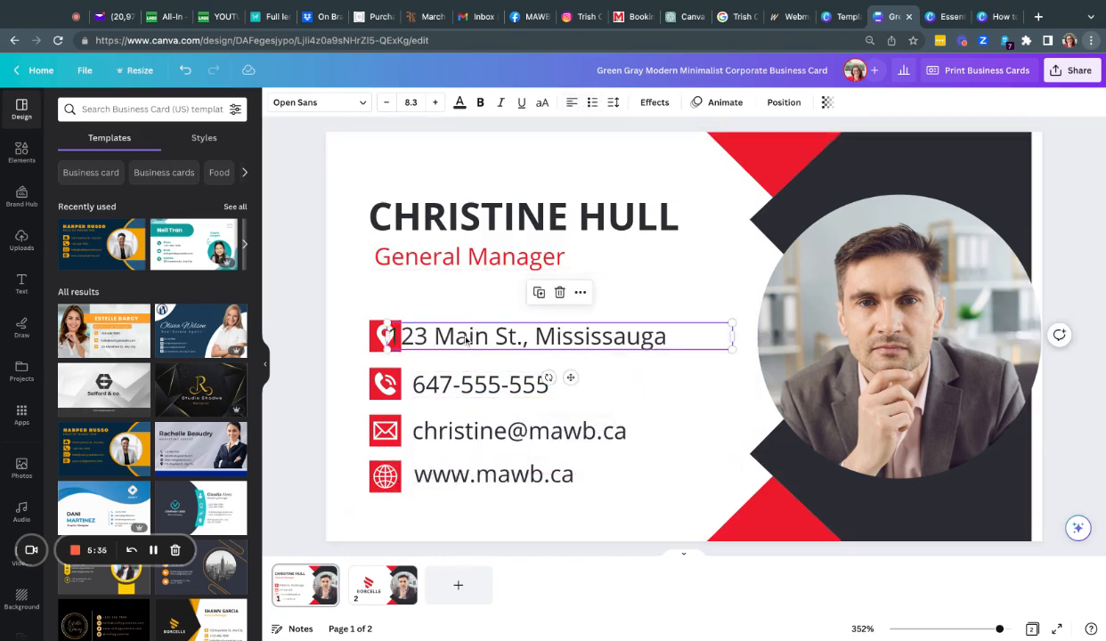
pyautogui.moveTo(466, 341); pyautogui.dragTo(467, 341)
# Step: Add the phone, e-mail and website boxes to the address box selection
pyautogui.keyDown('shift'); pyautogui.click(470, 389); pyautogui.keyUp('shift')
pyautogui.keyDown('shift'); pyautogui.click(470, 432); pyautogui.keyUp('shift')
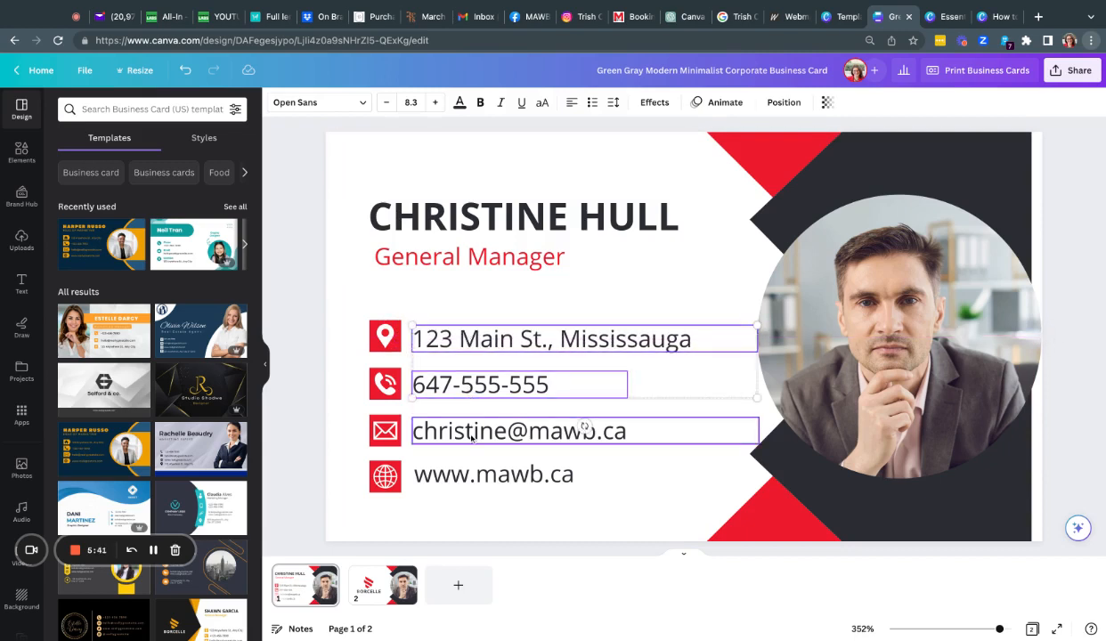
pyautogui.keyDown('shift'); pyautogui.click(470, 477); pyautogui.keyUp('shift')
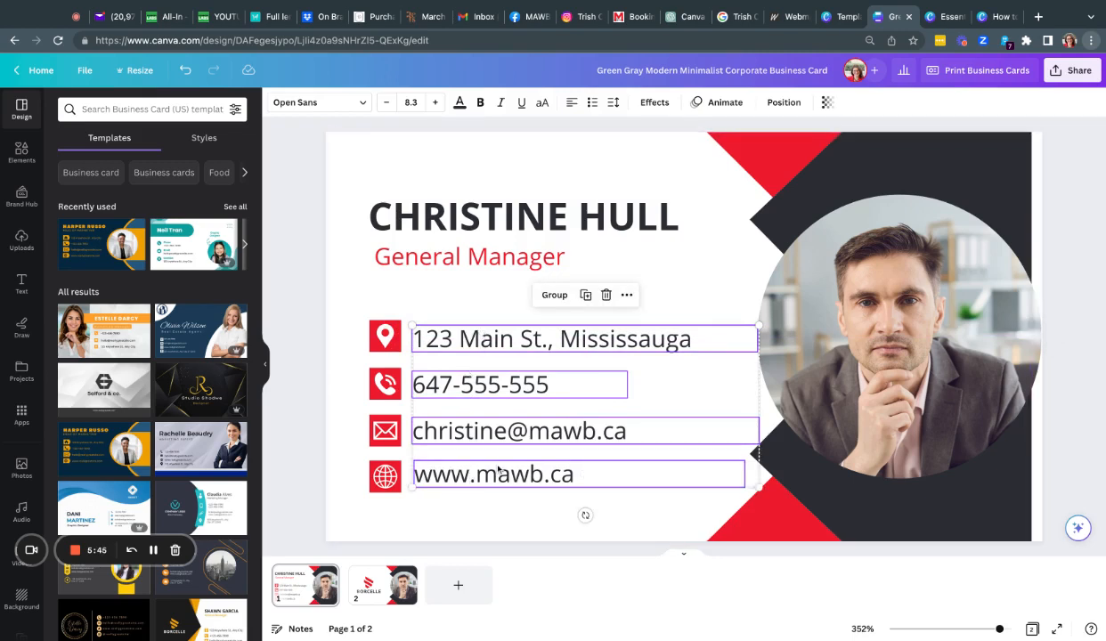
# Step: Align the four contact text boxes left at 0.42 in, undoing a trial Tidy up
pyautogui.click(783, 104)
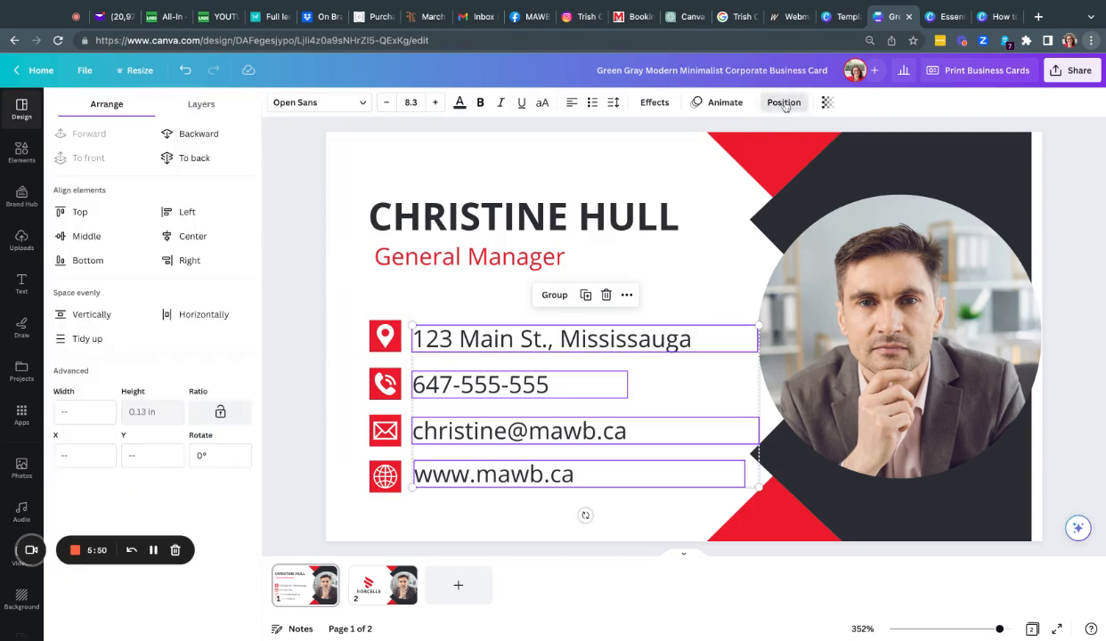
pyautogui.click(184, 213)
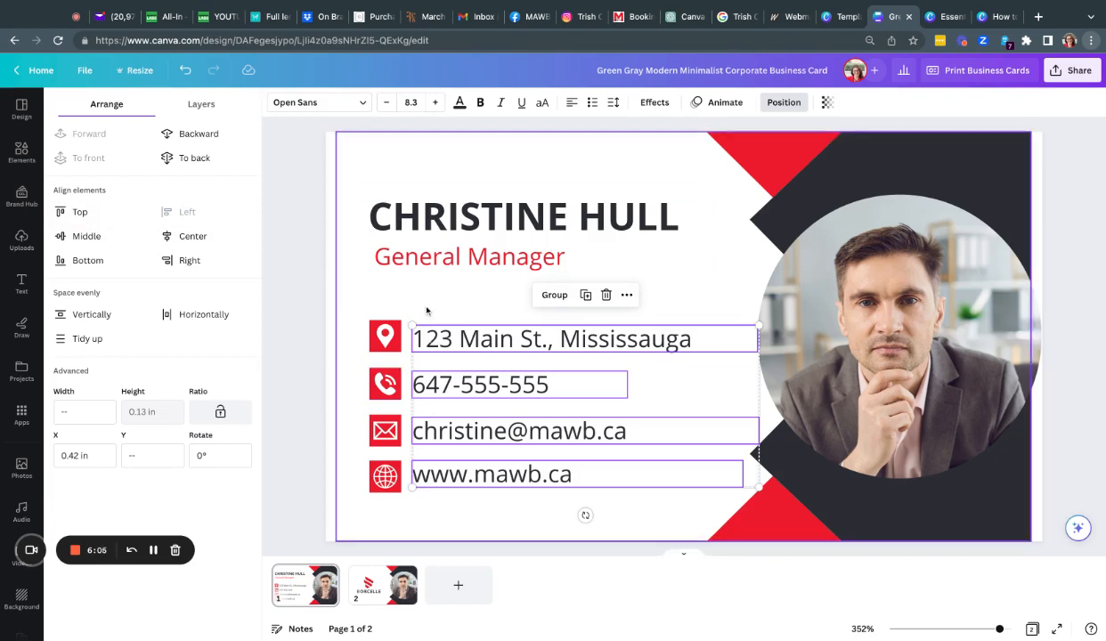
pyautogui.click(85, 339)
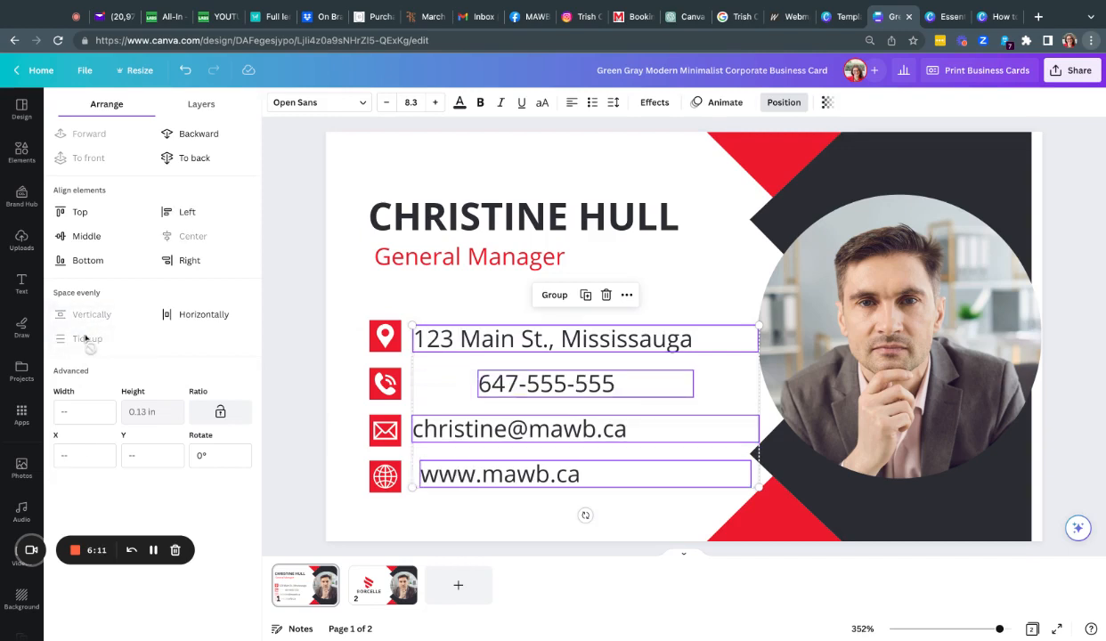
pyautogui.press('super+z')
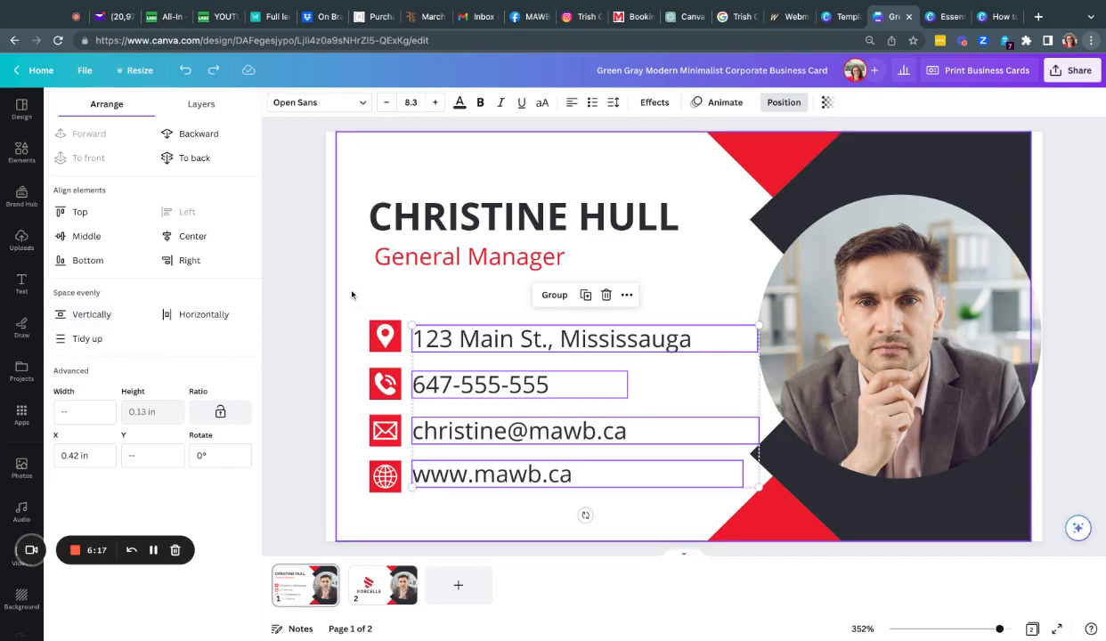
pyautogui.click(313, 260)
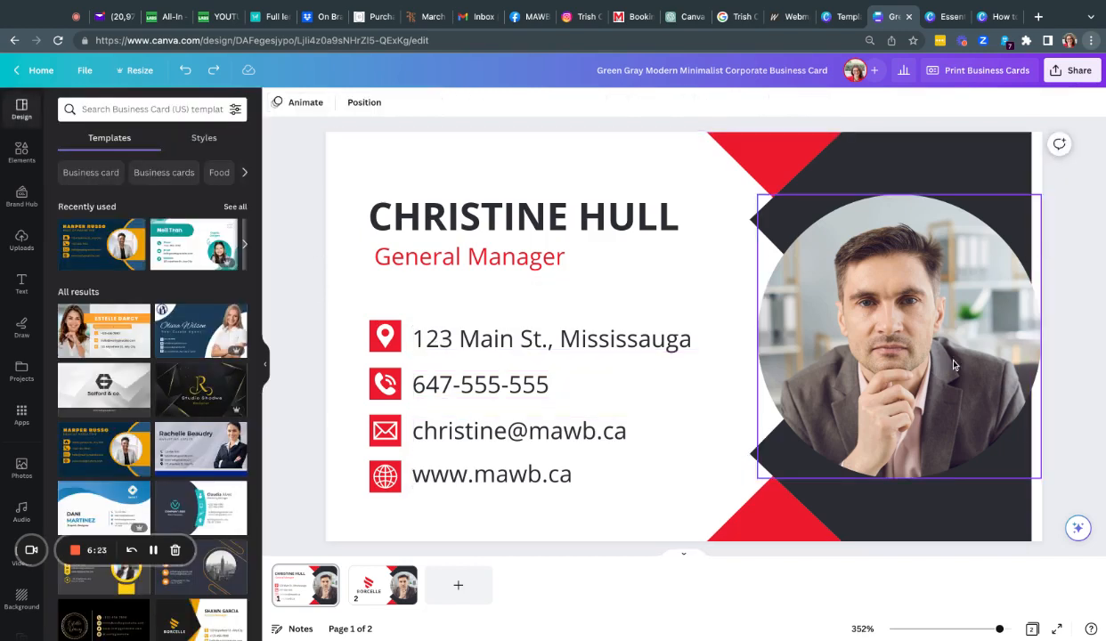
# Step: Search uploads for 'hull' and drop the woman's headshot into the circular photo frame
pyautogui.scroll(-3, 44, 428)
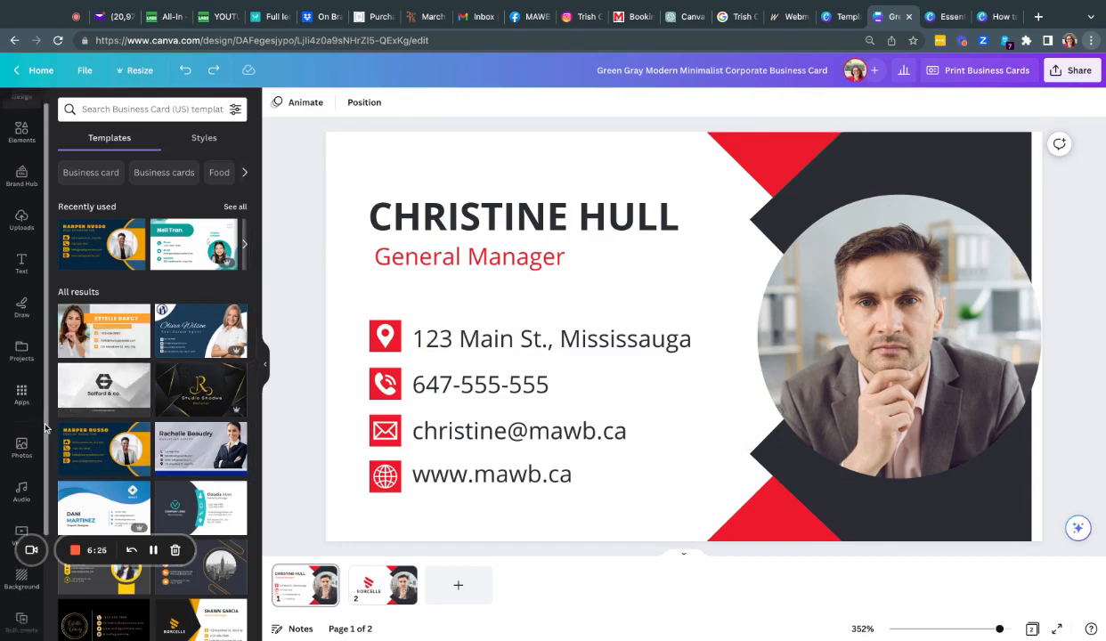
pyautogui.scroll(3, 45, 428)
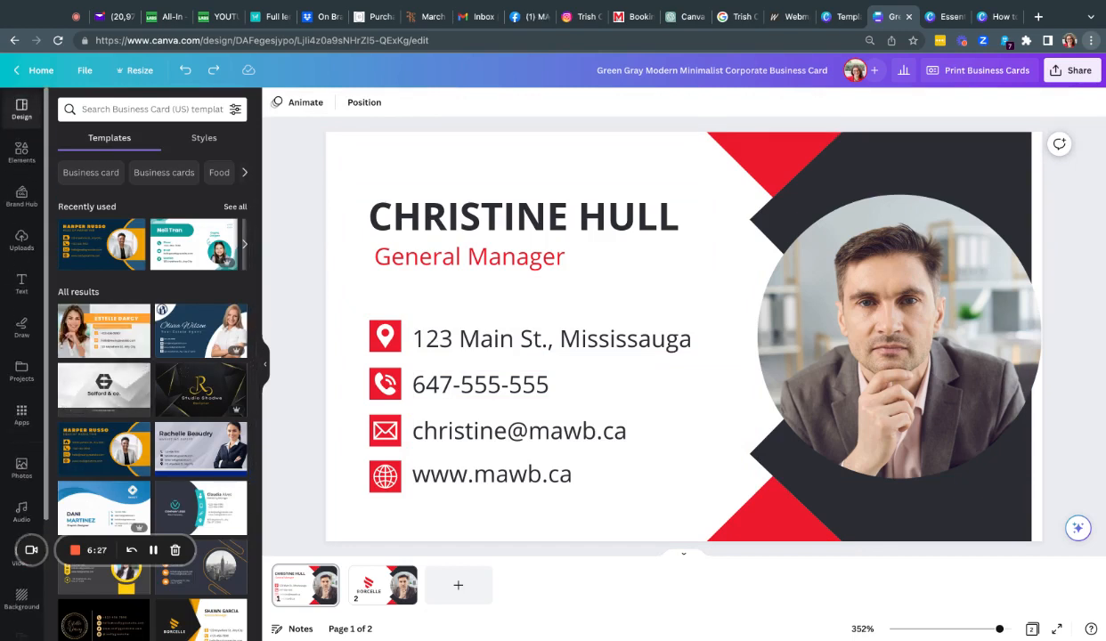
pyautogui.click(21, 240)
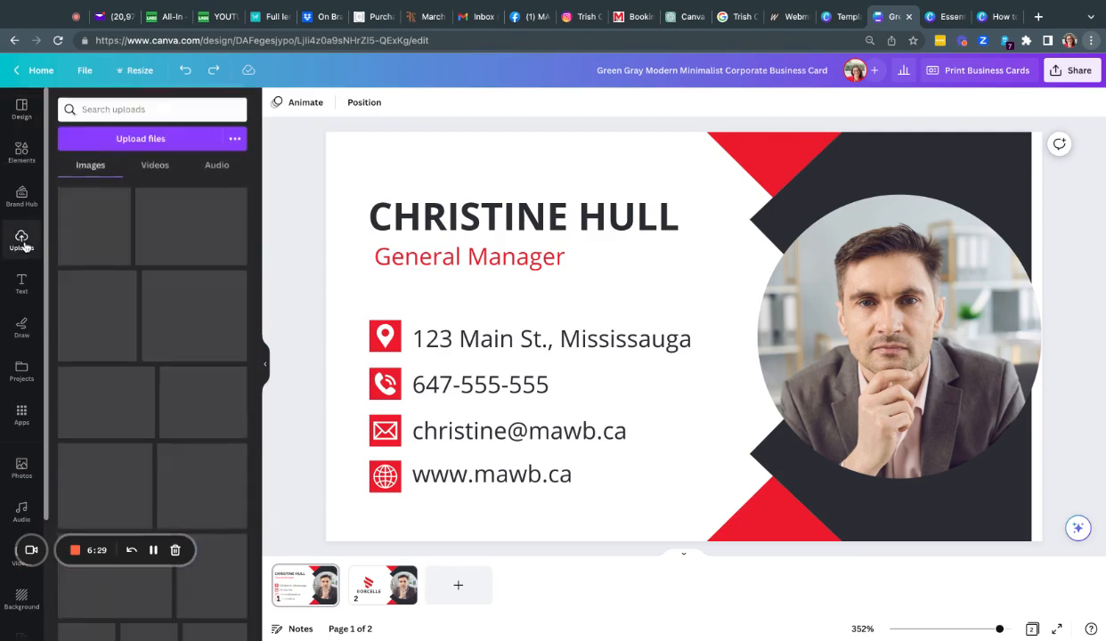
pyautogui.click(108, 108)
pyautogui.write('hull')
pyautogui.press('Return')
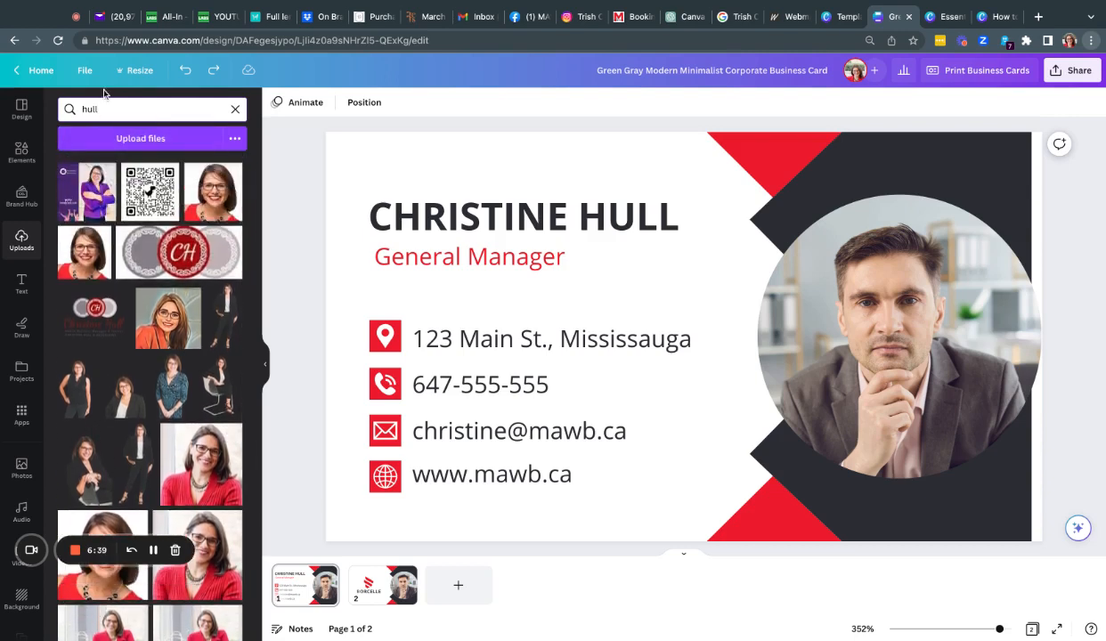
pyautogui.scroll(-2, 164, 355)
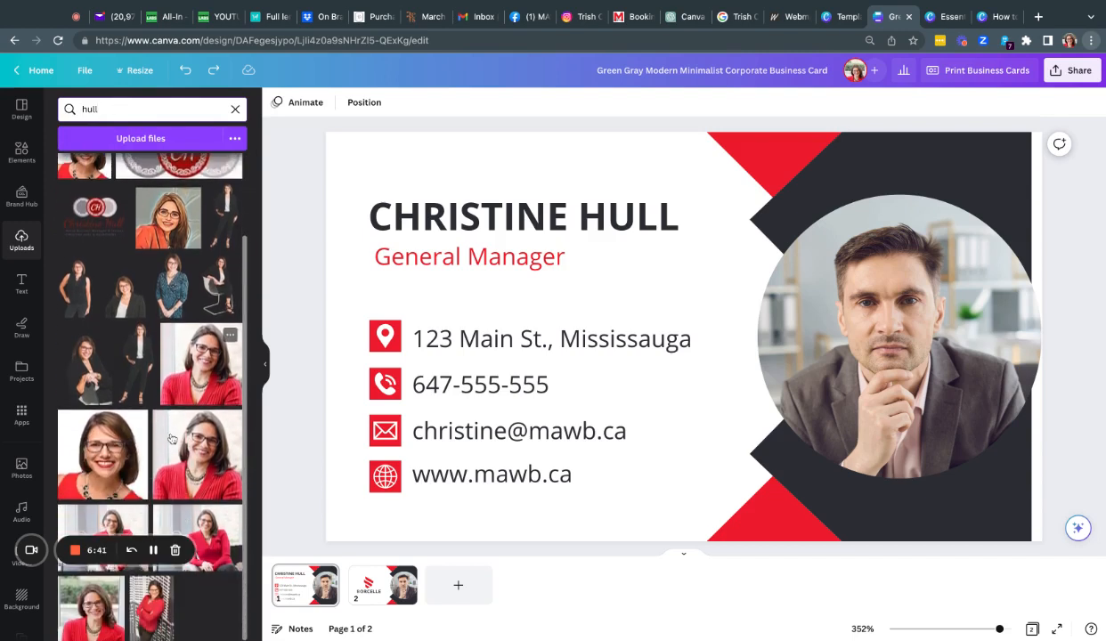
pyautogui.scroll(2, 177, 307)
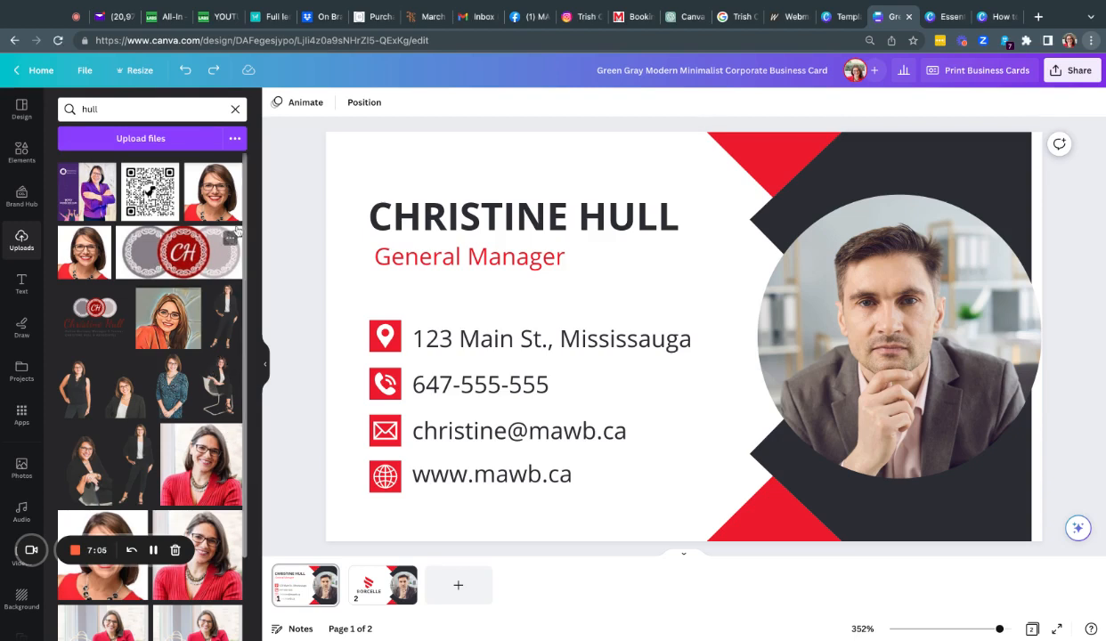
pyautogui.moveTo(216, 202); pyautogui.dragTo(891, 401)
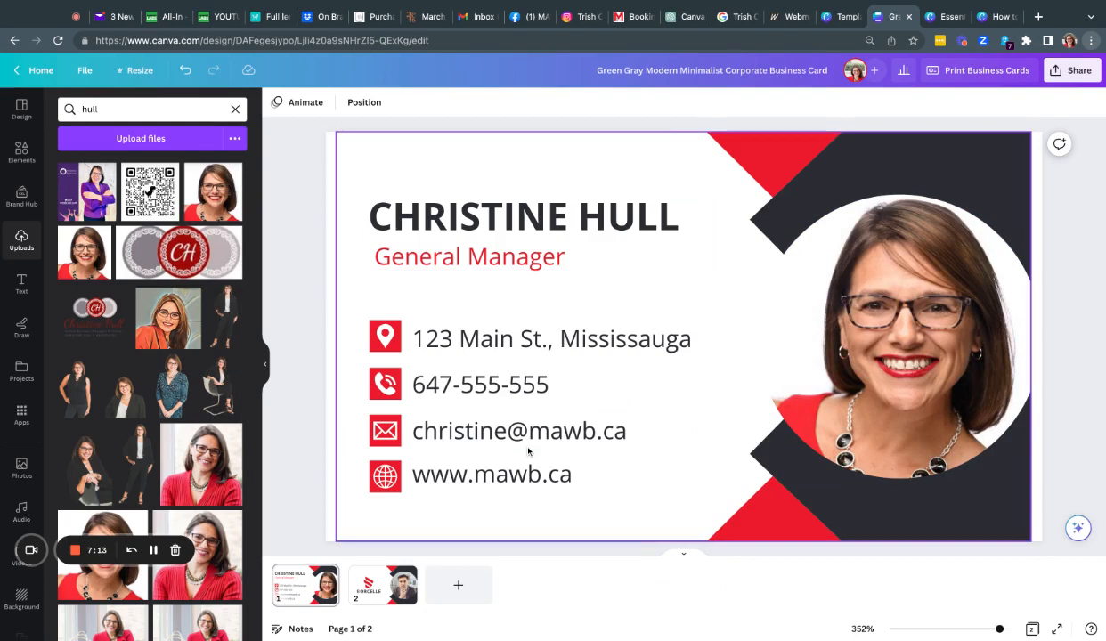
# Step: Replace the 'General Manager' title with 'Founder' and left-align it
pyautogui.doubleClick(476, 265)
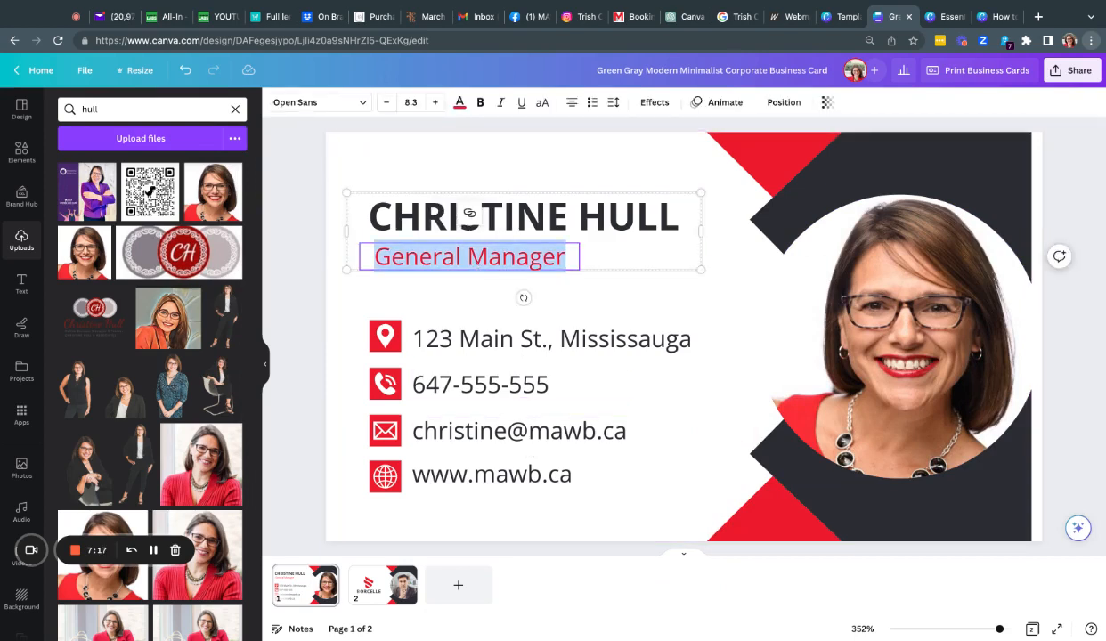
pyautogui.write('Founder')
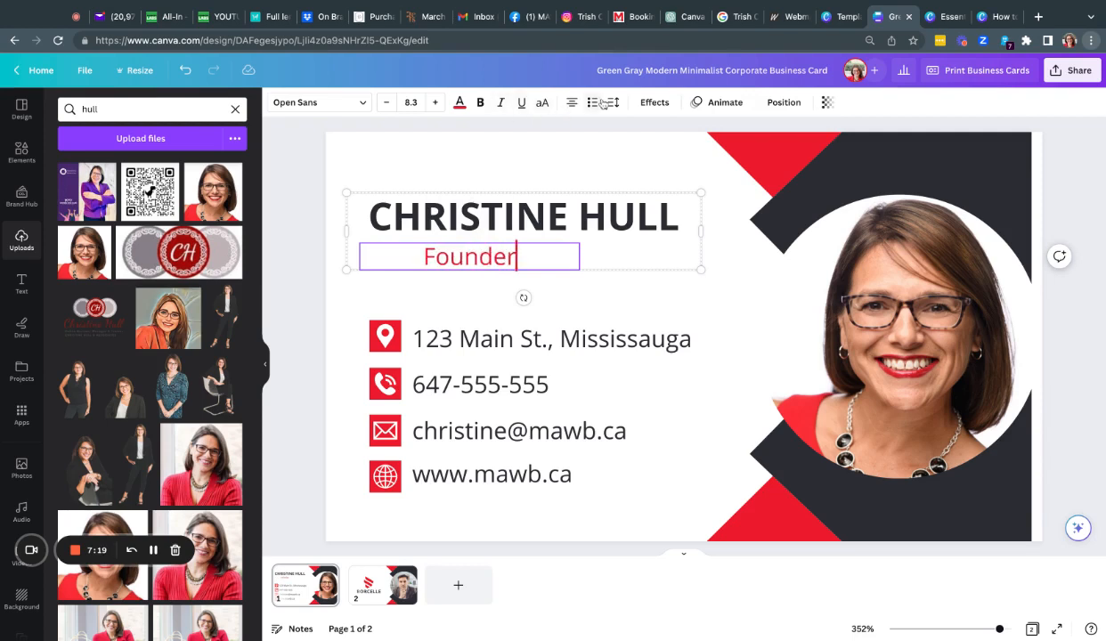
pyautogui.click(572, 102)
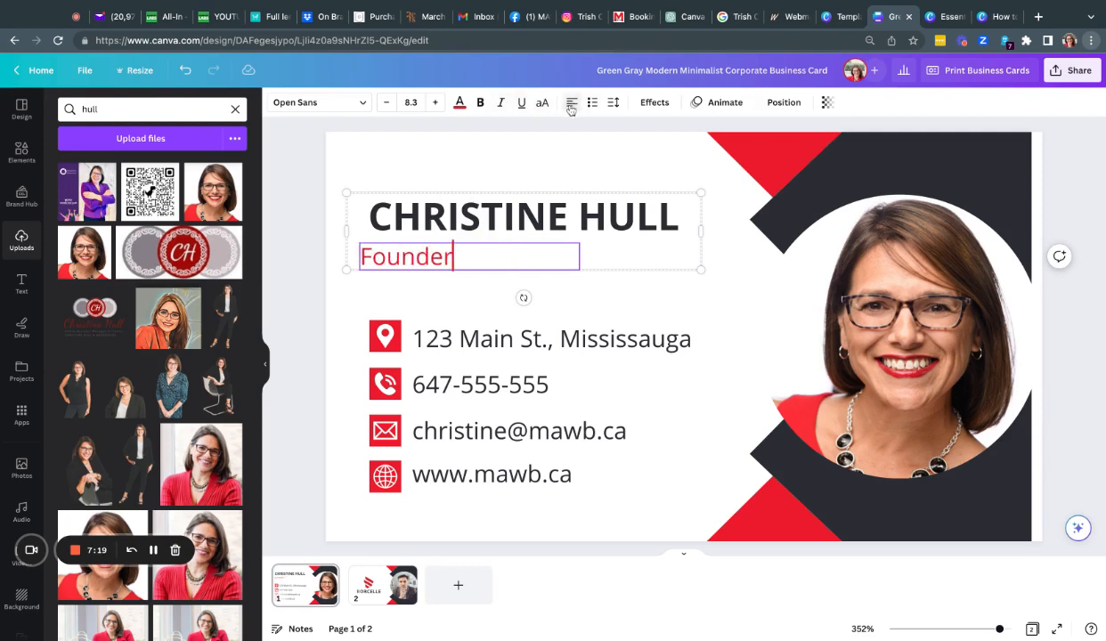
pyautogui.click(328, 258)
pyautogui.click(416, 260)
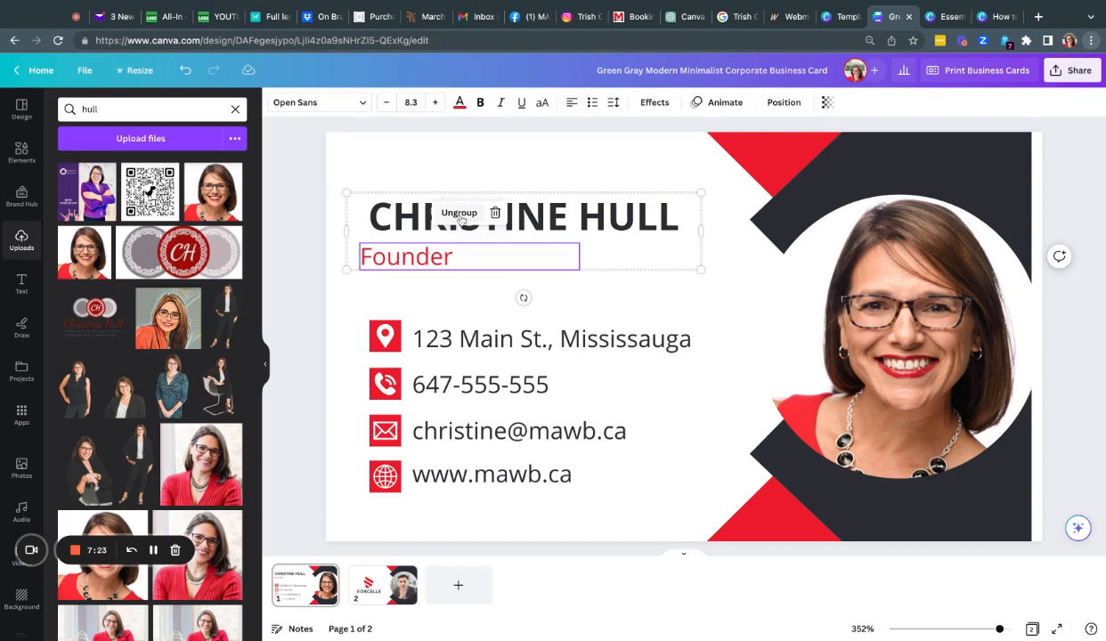
pyautogui.click(458, 211)
pyautogui.click(437, 293)
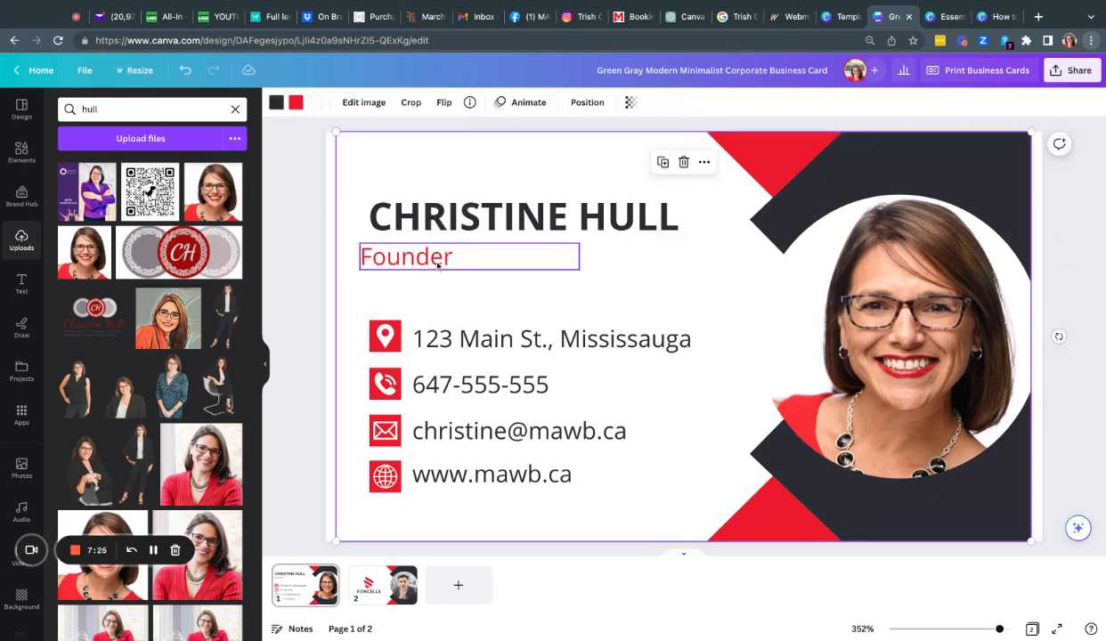
pyautogui.click(420, 258)
pyautogui.moveTo(418, 258); pyautogui.dragTo(428, 255)
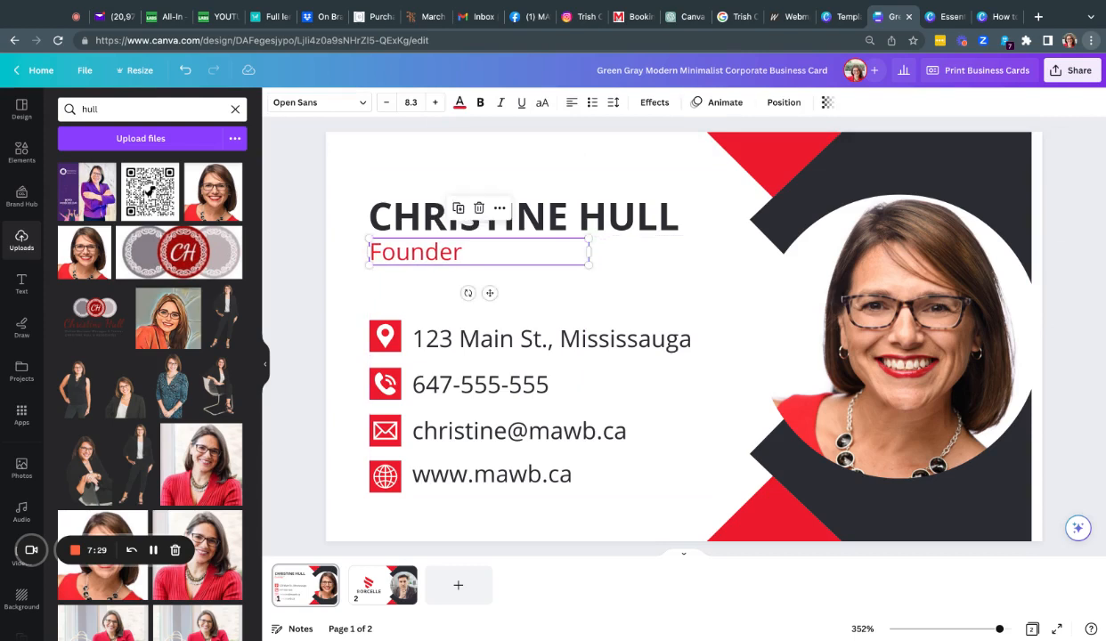
pyautogui.click(318, 224)
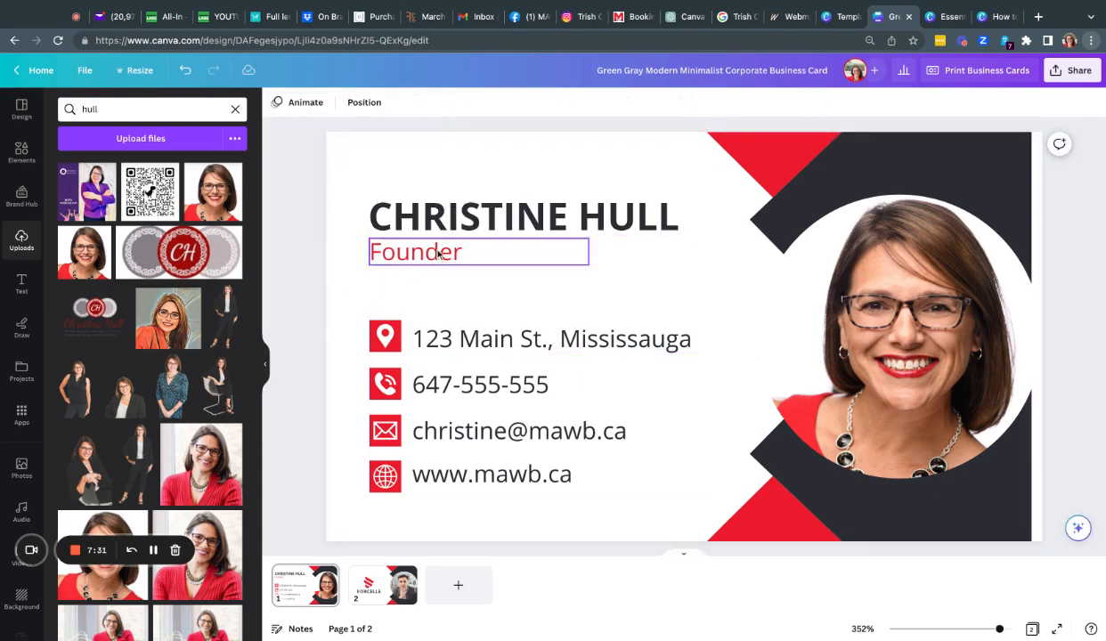
pyautogui.moveTo(436, 260)
pyautogui.mouseDown()
pyautogui.moveTo(490, 254)
pyautogui.moveTo(435, 256)
pyautogui.mouseUp()
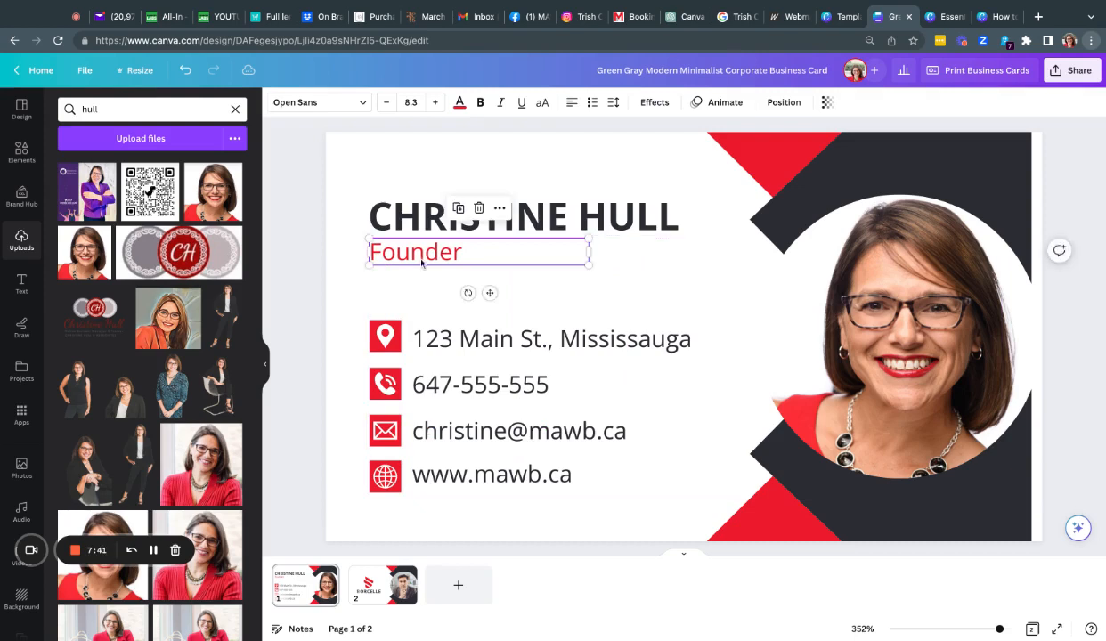
pyautogui.click(354, 164)
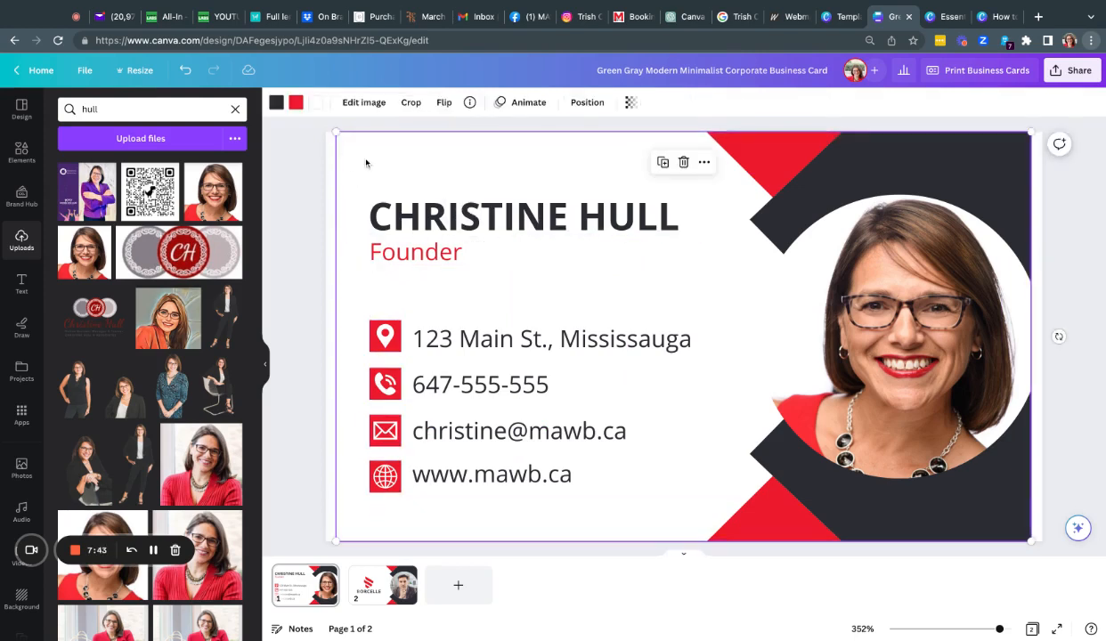
# Step: On page 2, fill the circle with the woman's headshot and delete the Borcelle logo
pyautogui.scroll(-5, 570, 333)
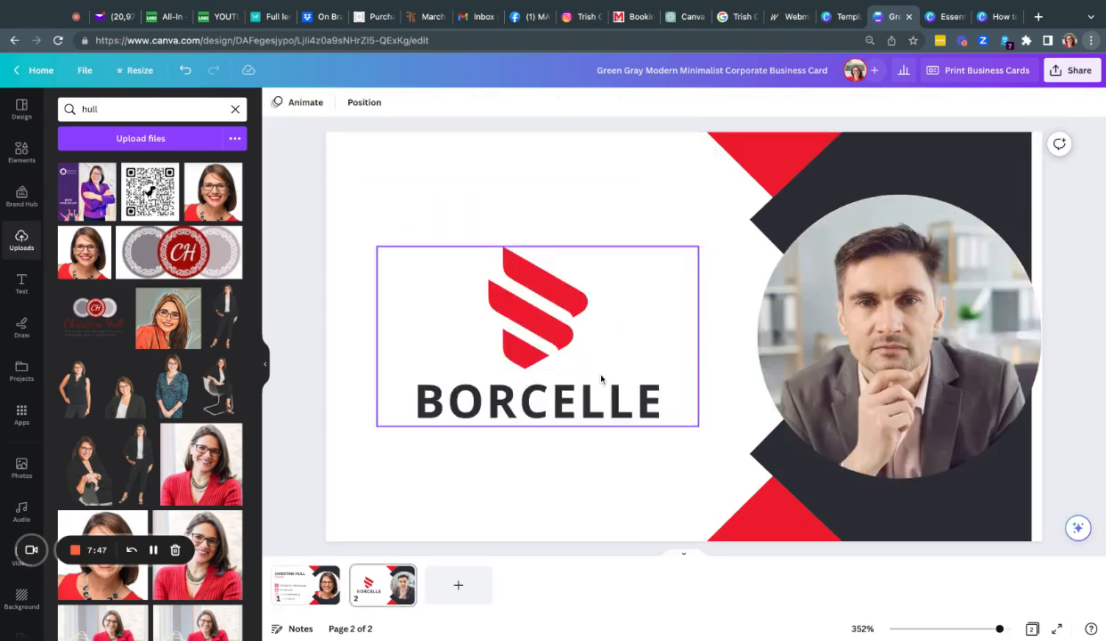
pyautogui.click(214, 191)
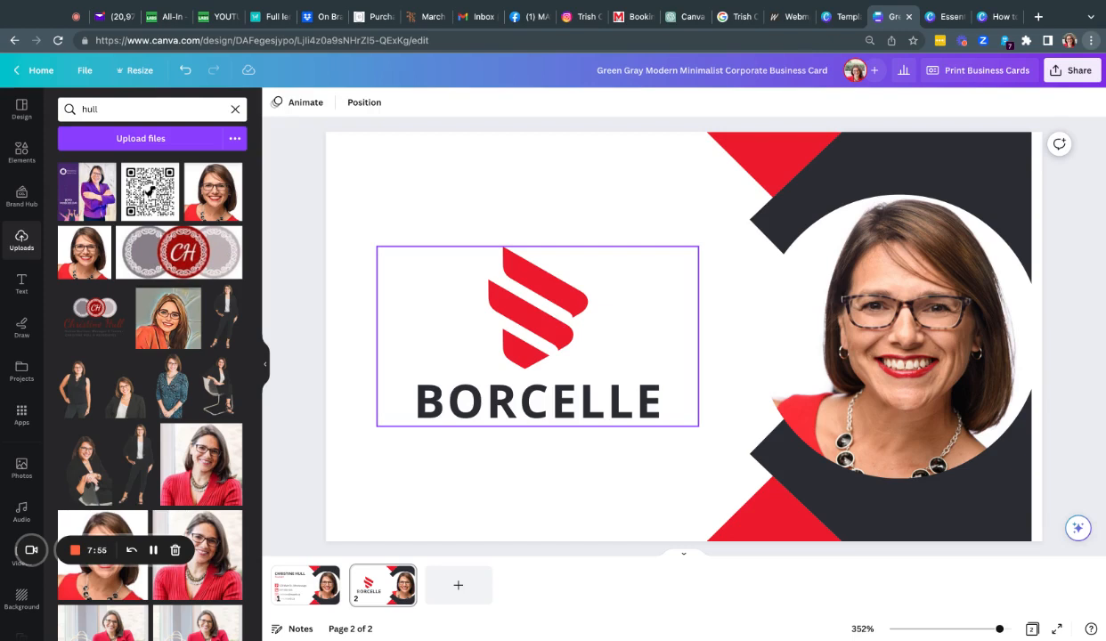
pyautogui.click(479, 341)
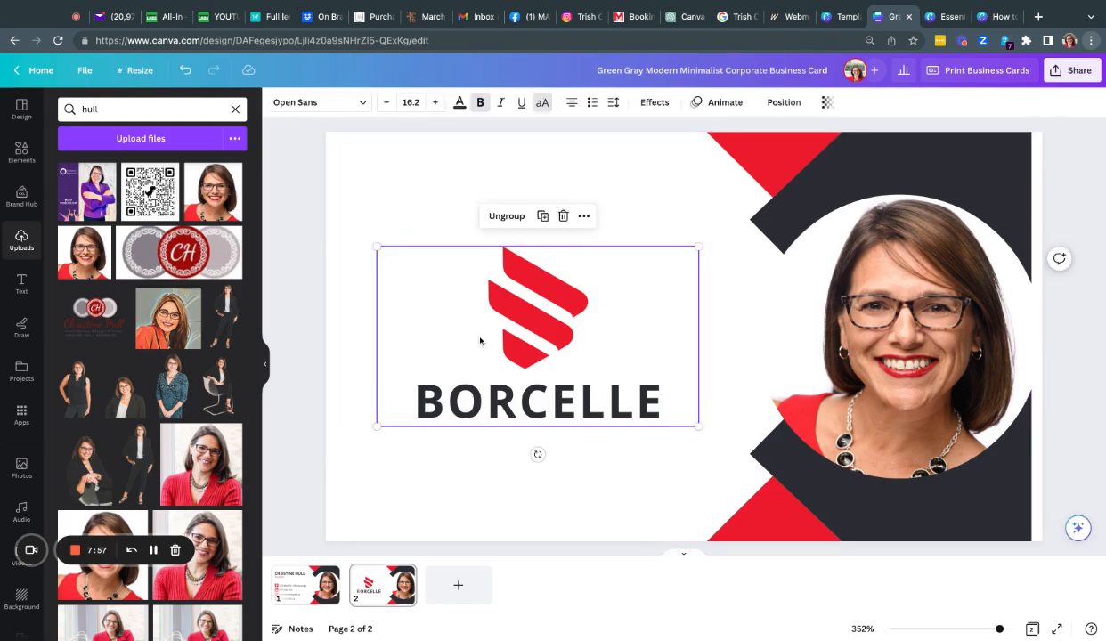
pyautogui.press('Delete')
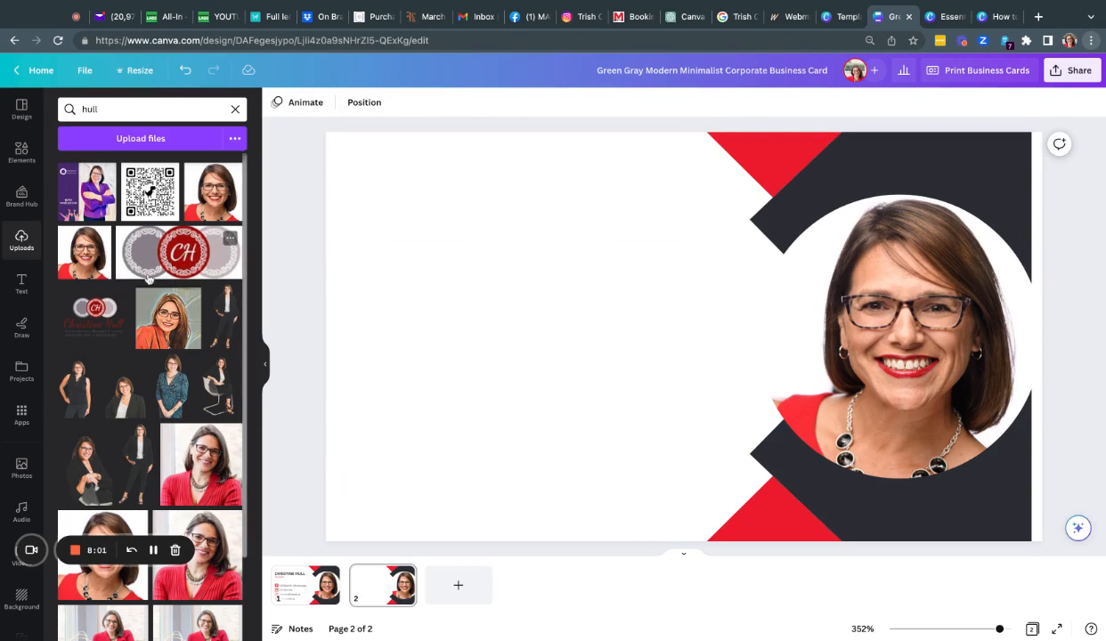
# Step: Replace the 'hull' uploads search with 'mawb'
pyautogui.scroll(-3, 148, 279)
pyautogui.scroll(3, 148, 279)
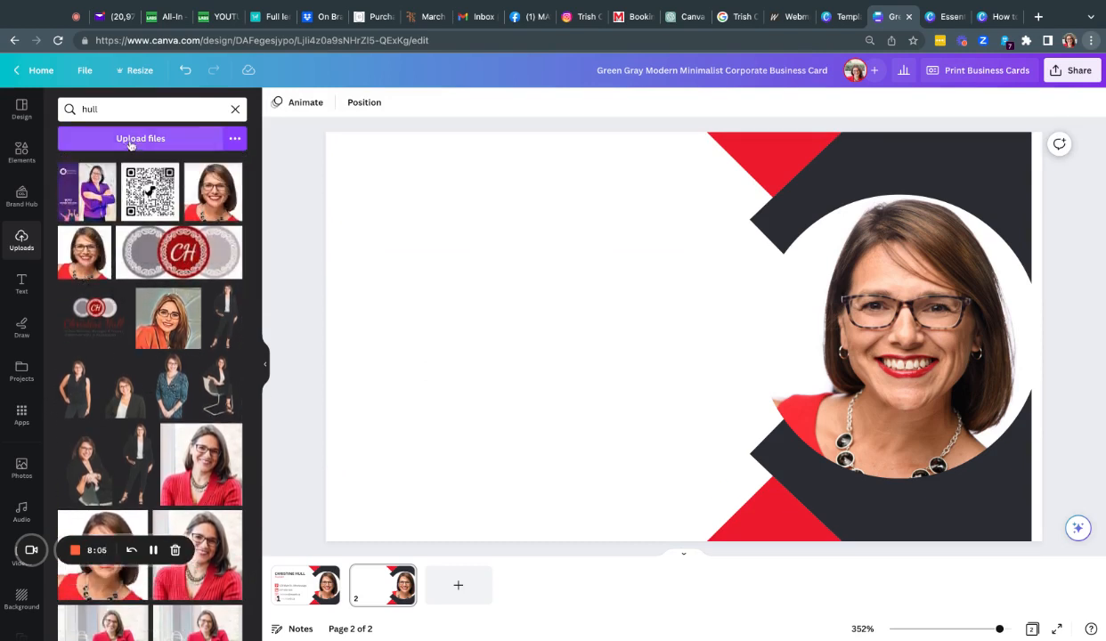
pyautogui.click(117, 111)
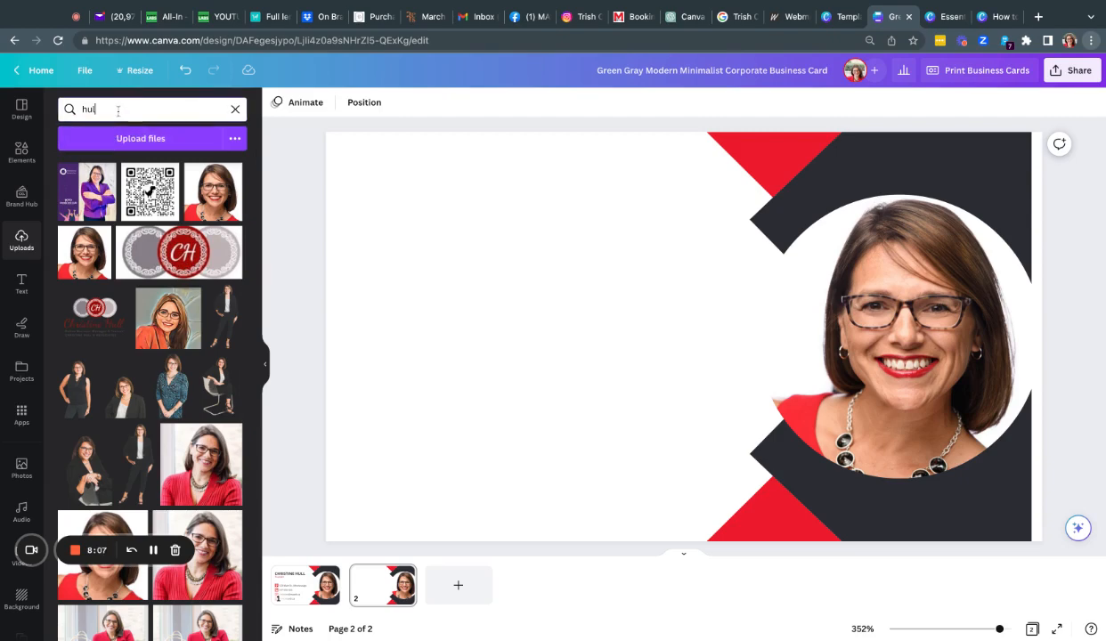
pyautogui.press('BackSpace')
pyautogui.press('BackSpace')
pyautogui.press('BackSpace')
pyautogui.write('mawb')
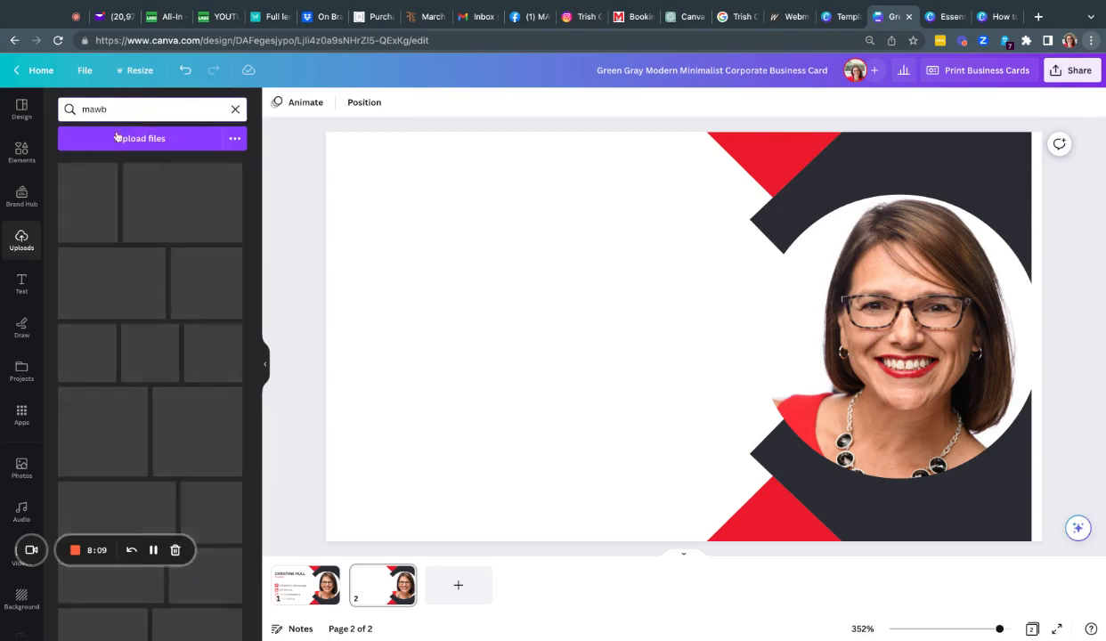
# Step: Browse the brand Logos panel down to the white-background MAWB network logos
pyautogui.scroll(-15, 112, 325)
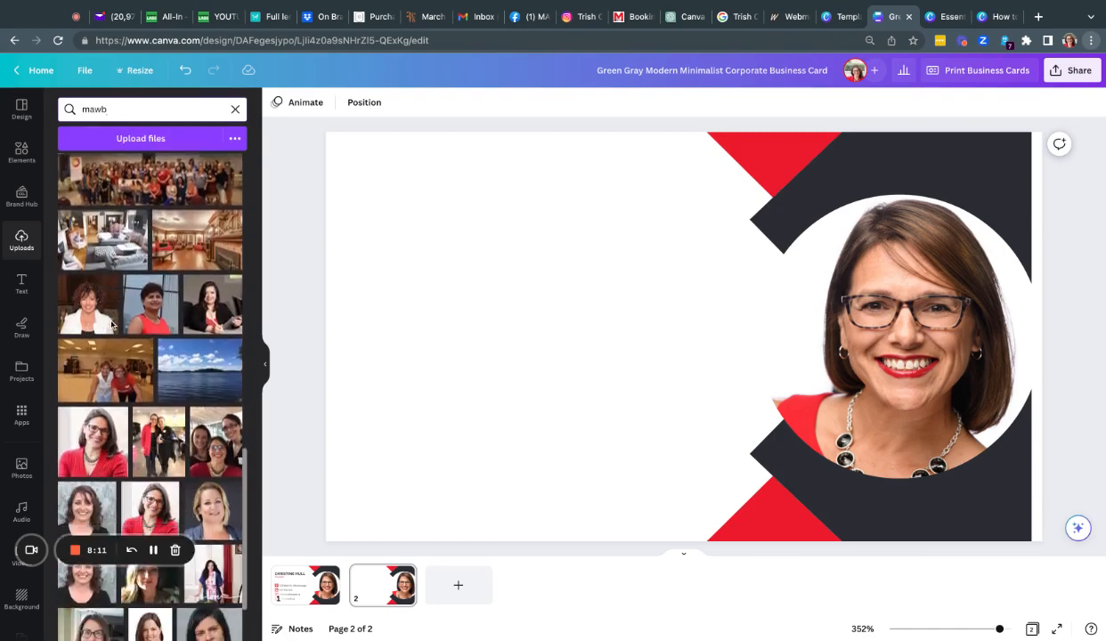
pyautogui.scroll(5, 120, 320)
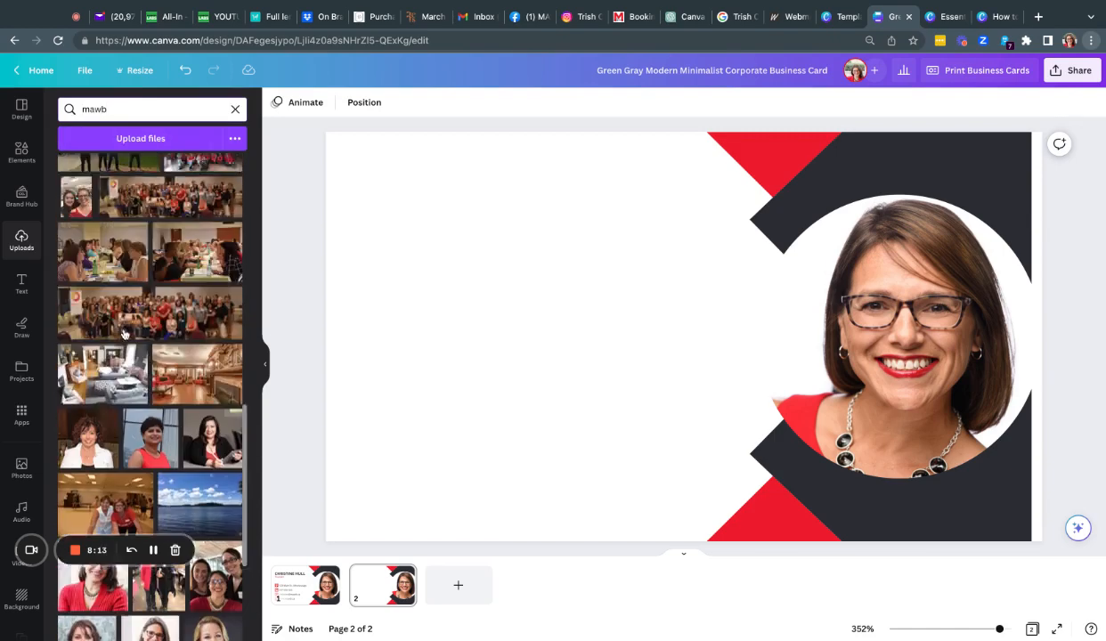
pyautogui.scroll(5, 125, 333)
pyautogui.scroll(-2, 31, 530)
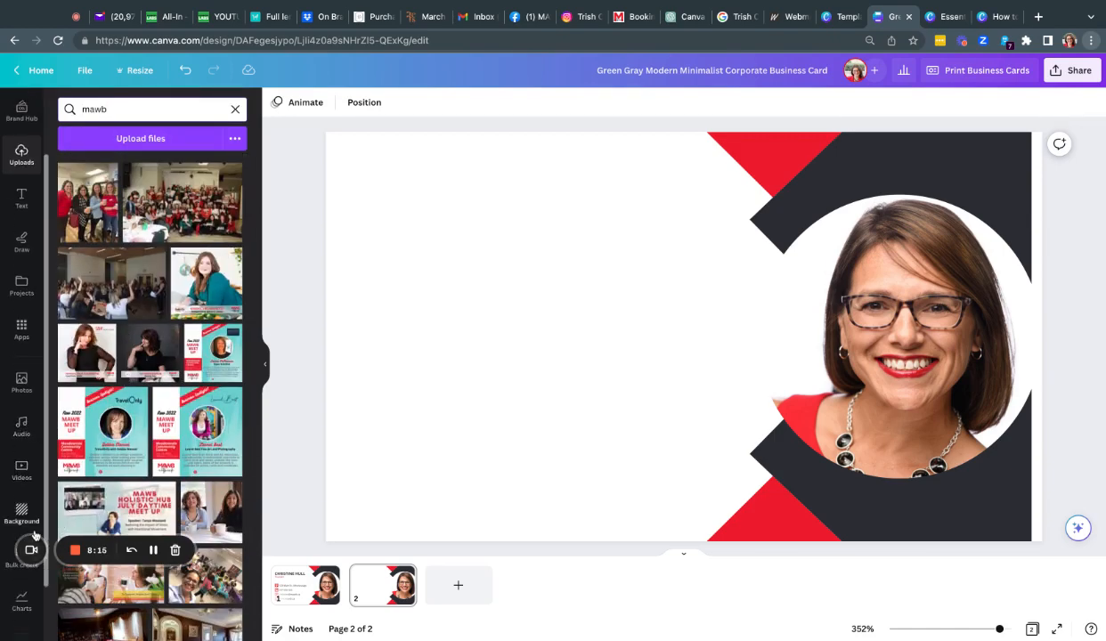
pyautogui.scroll(-2, 27, 516)
pyautogui.click(21, 619)
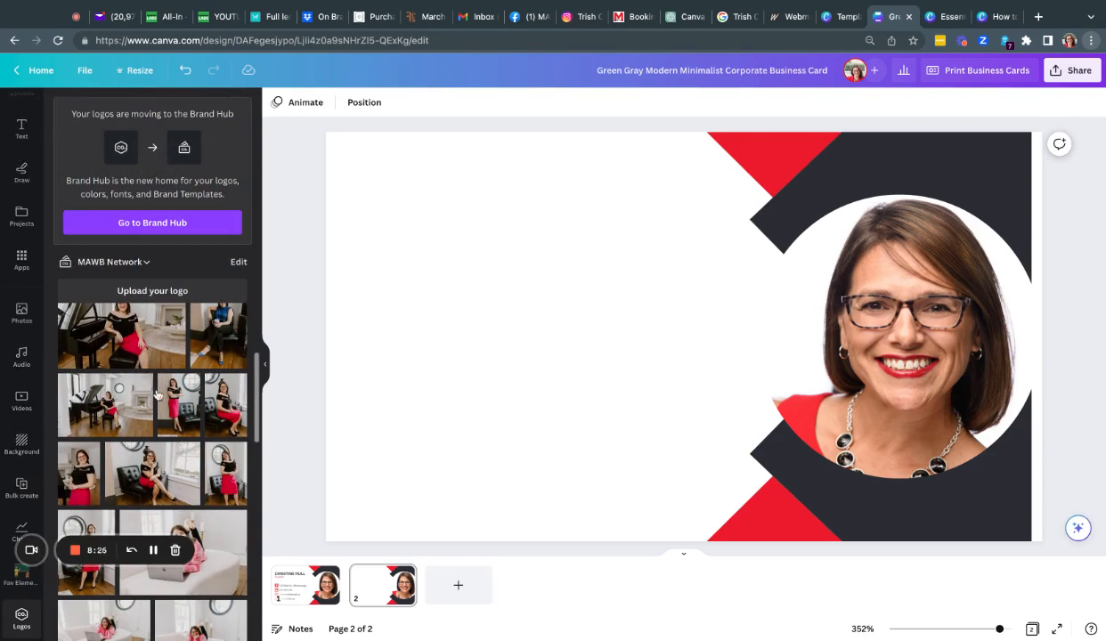
pyautogui.scroll(-10, 157, 394)
pyautogui.scroll(-10, 157, 395)
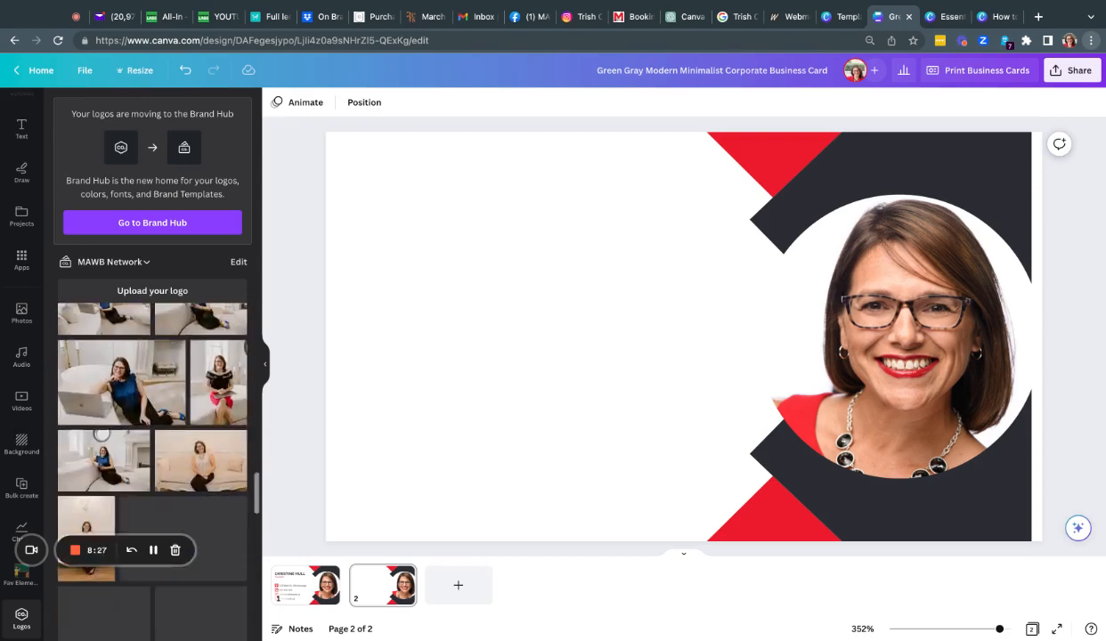
pyautogui.scroll(-5, 164, 445)
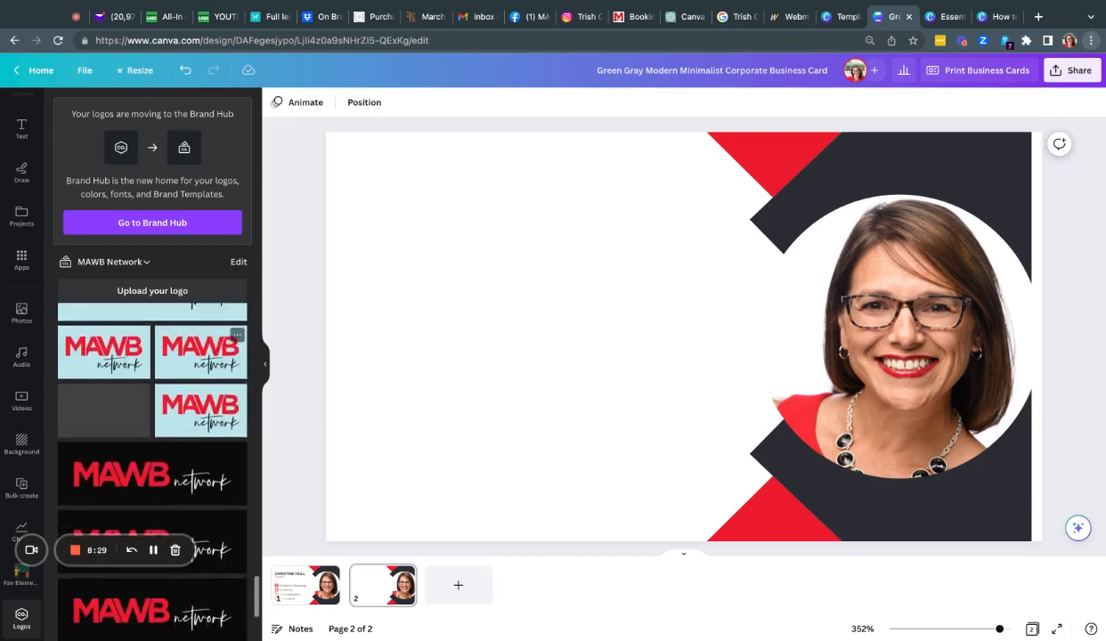
pyautogui.scroll(-5, 164, 445)
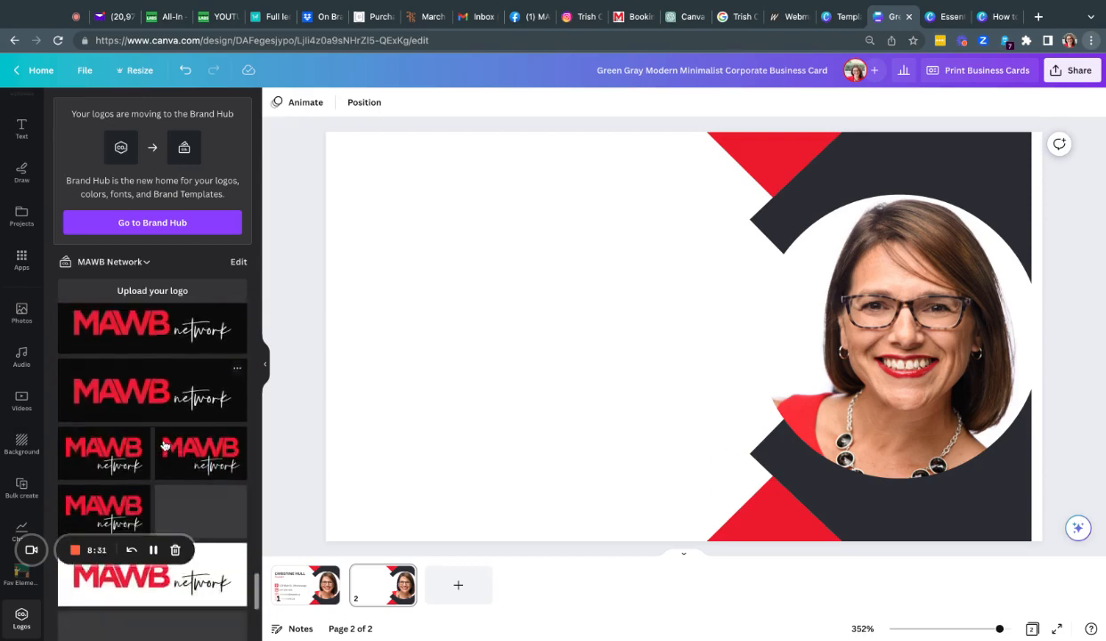
pyautogui.scroll(-3, 112, 623)
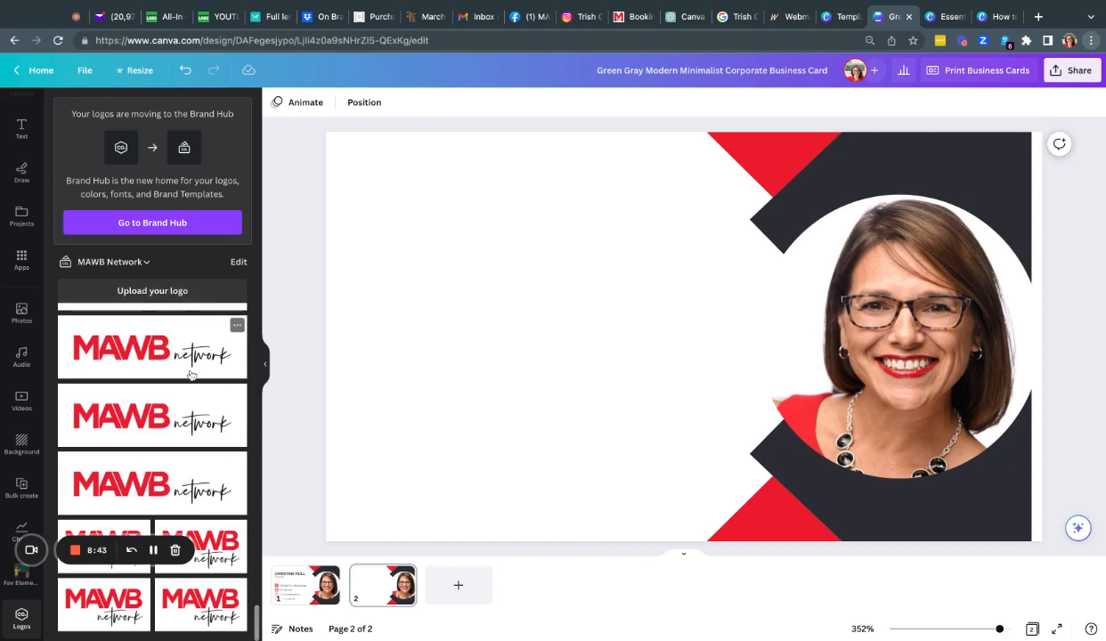
# Step: Add the red MAWB network logo to the back, shrunk and placed left of the headshot
pyautogui.click(203, 615)
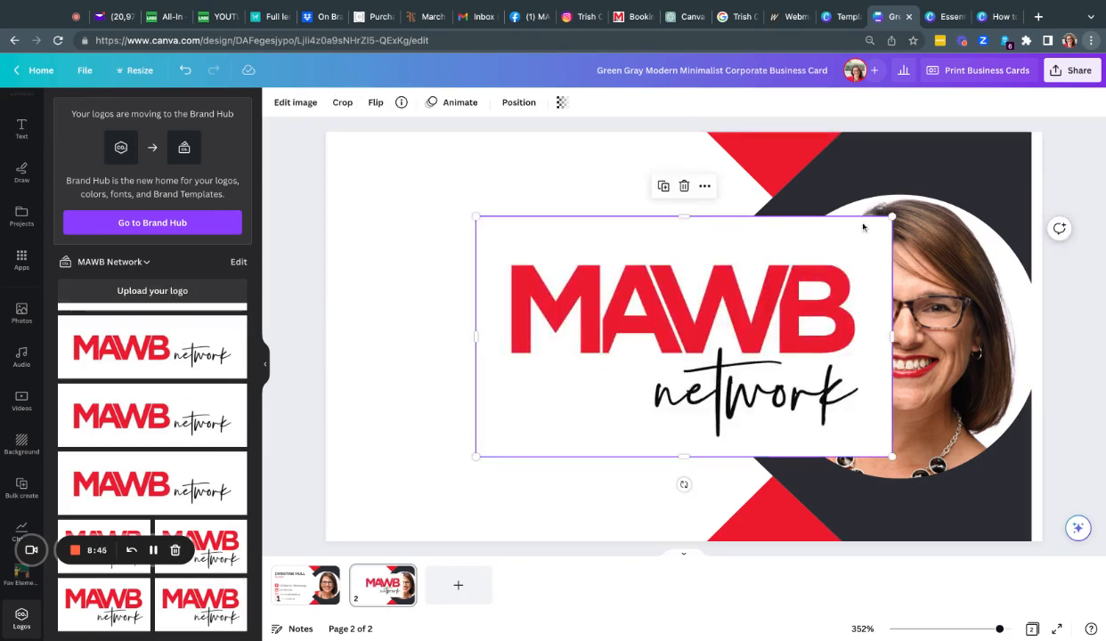
pyautogui.moveTo(891, 216); pyautogui.dragTo(788, 276)
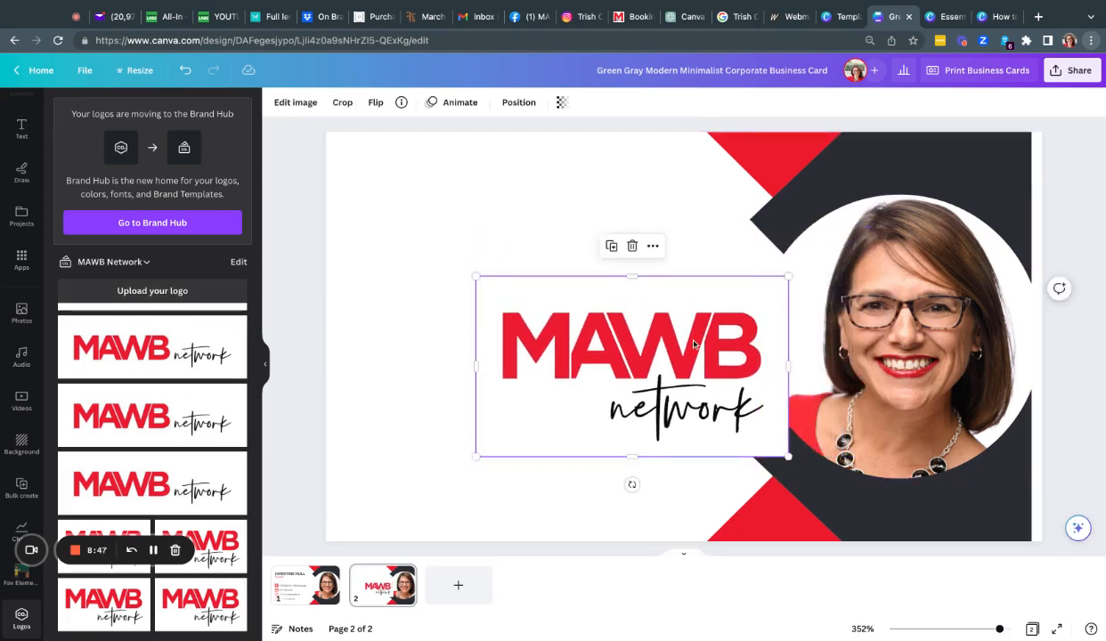
pyautogui.moveTo(694, 345); pyautogui.dragTo(604, 328)
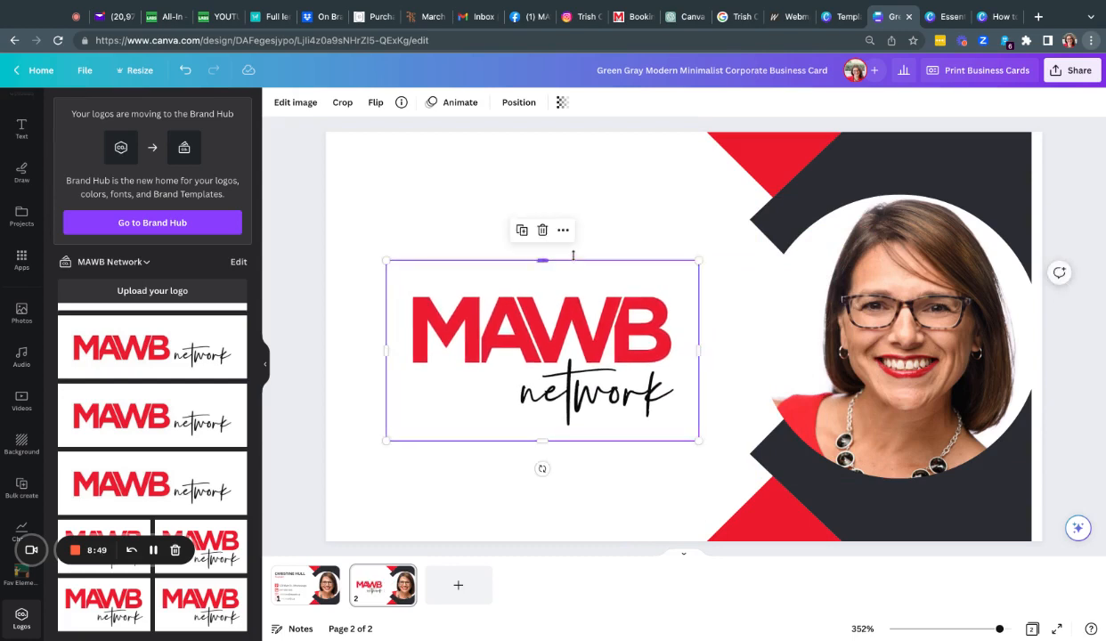
pyautogui.click(611, 505)
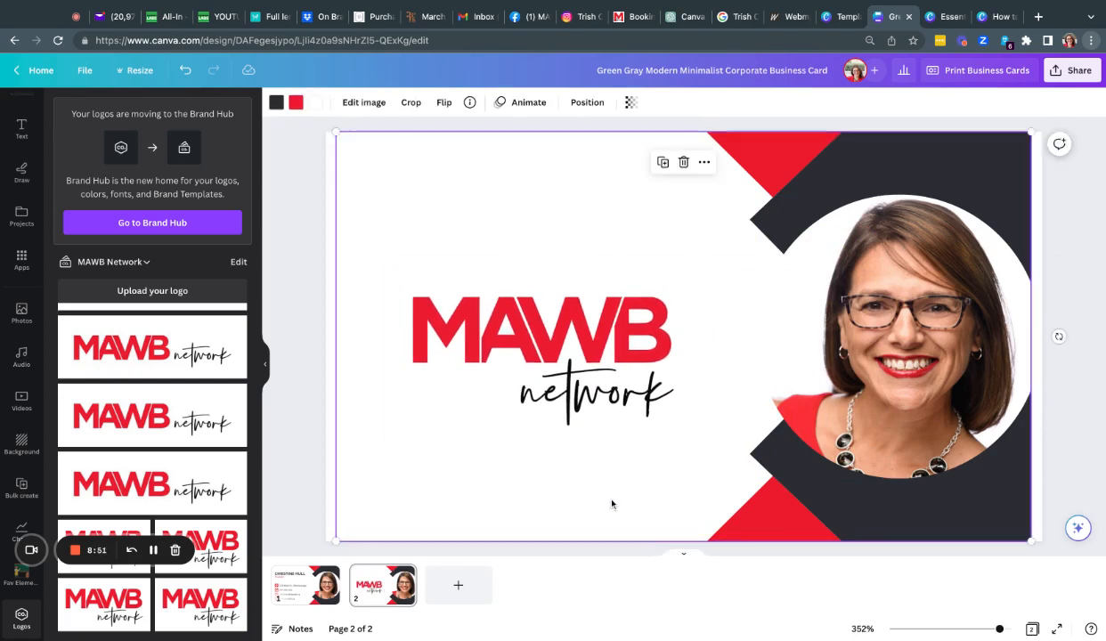
pyautogui.scroll(3, 612, 504)
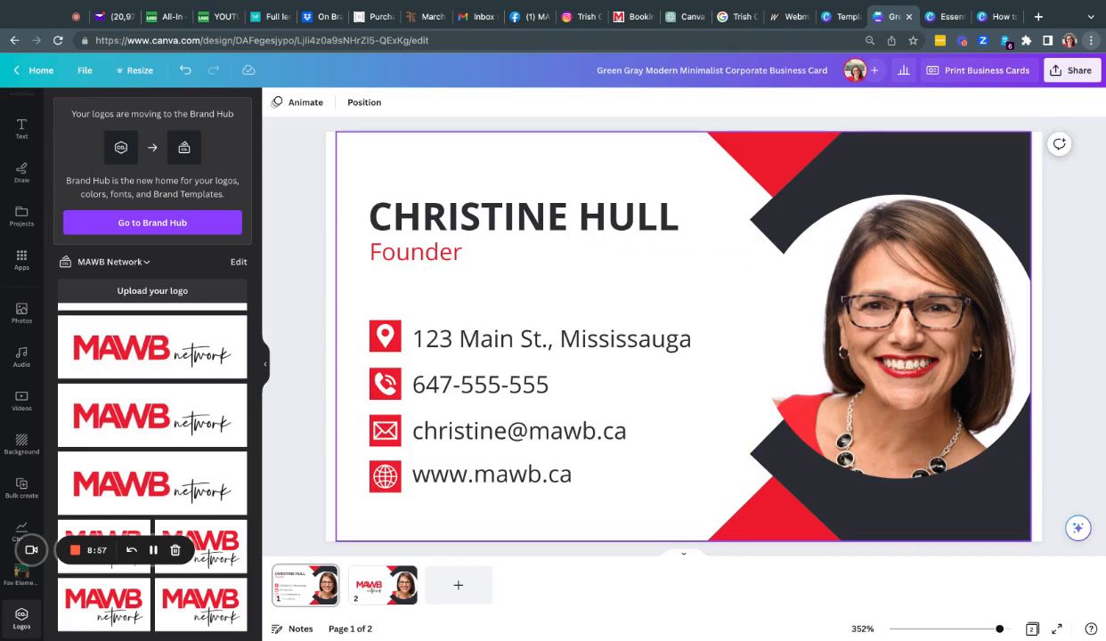
pyautogui.scroll(-3, 683, 336)
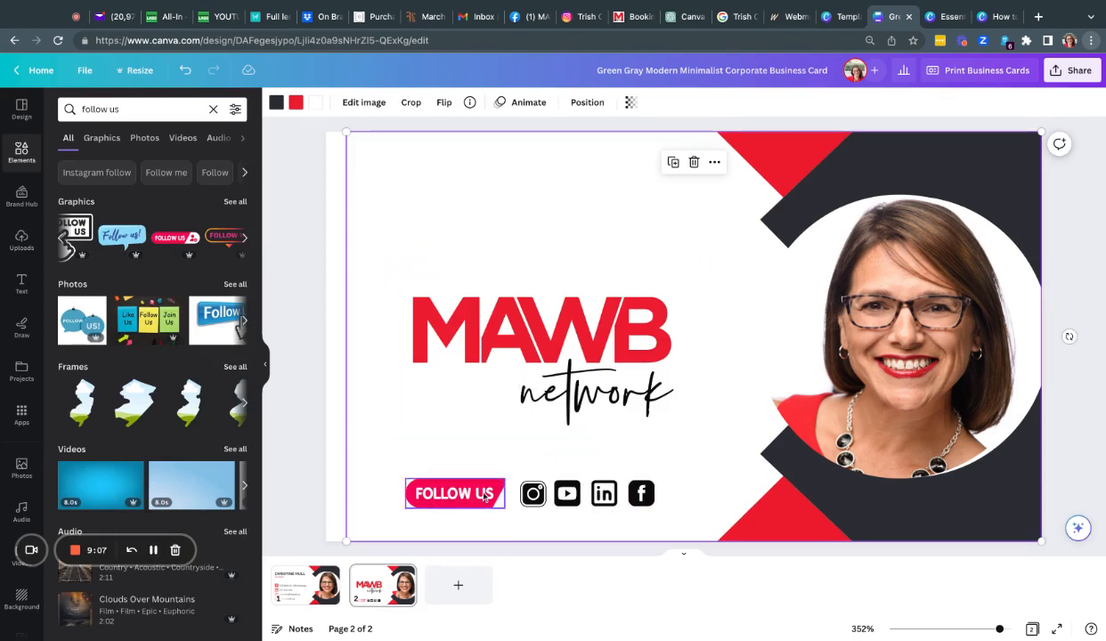
# Step: Search graphics for 'facebook' and nudge the YouTube icon into line with the others
pyautogui.click(27, 158)
pyautogui.click(124, 108)
pyautogui.write('fac')
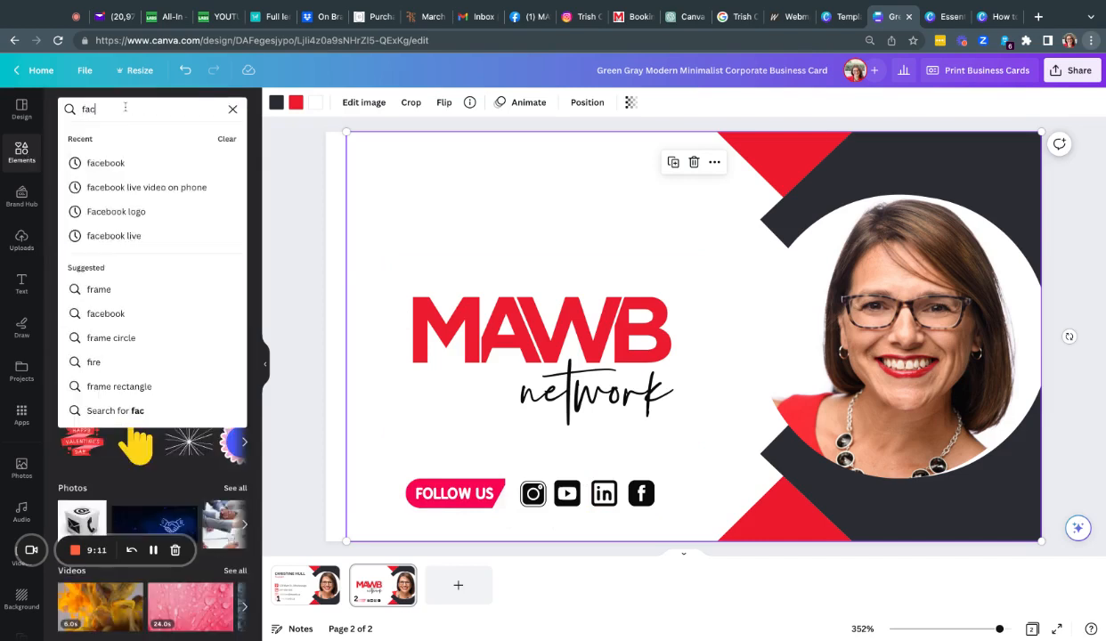
pyautogui.write('ebook')
pyautogui.press('Return')
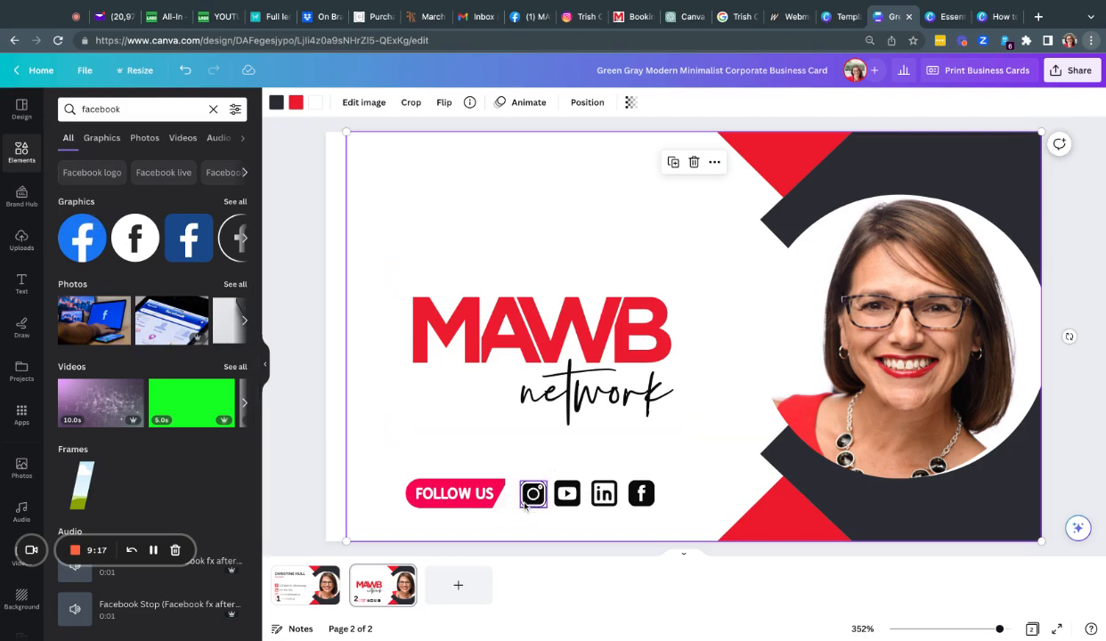
pyautogui.click(575, 502)
pyautogui.moveTo(575, 502); pyautogui.dragTo(576, 502)
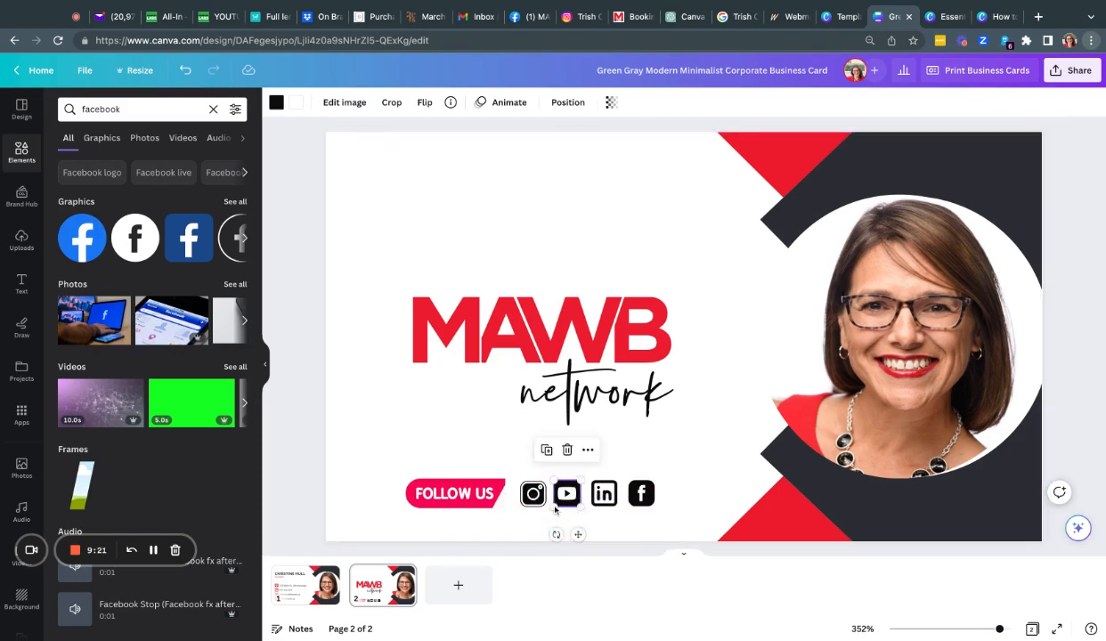
# Step: Evenly space the Instagram, YouTube, LinkedIn and Facebook icons with Tidy up
pyautogui.click(642, 501)
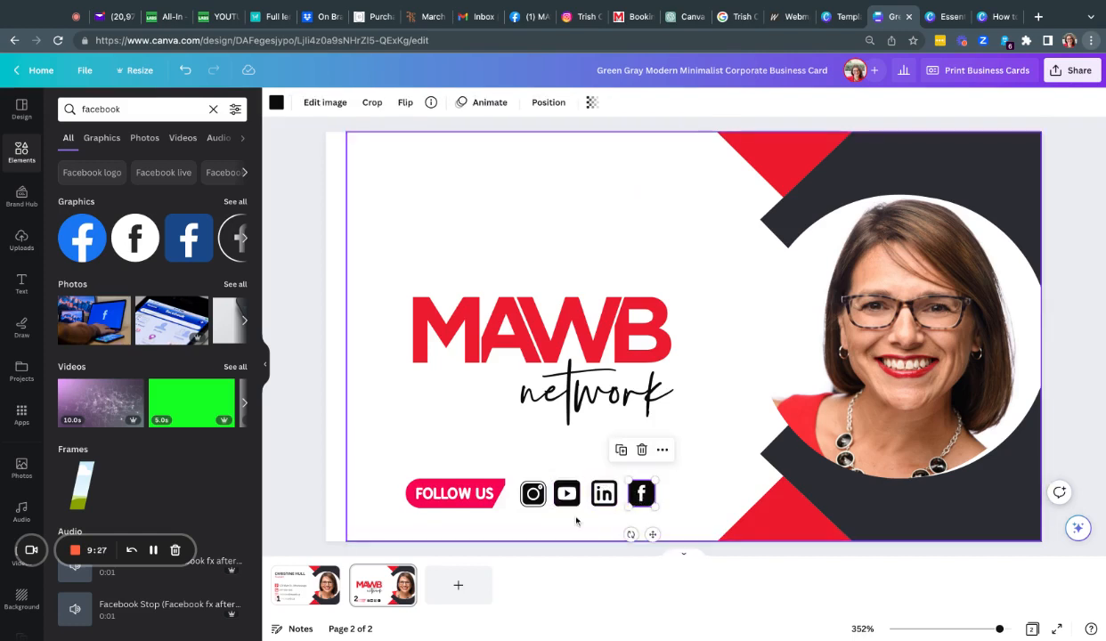
pyautogui.click(529, 491)
pyautogui.keyDown('shift'); pyautogui.click(559, 503); pyautogui.keyUp('shift')
pyautogui.keyDown('shift'); pyautogui.click(602, 498); pyautogui.keyUp('shift')
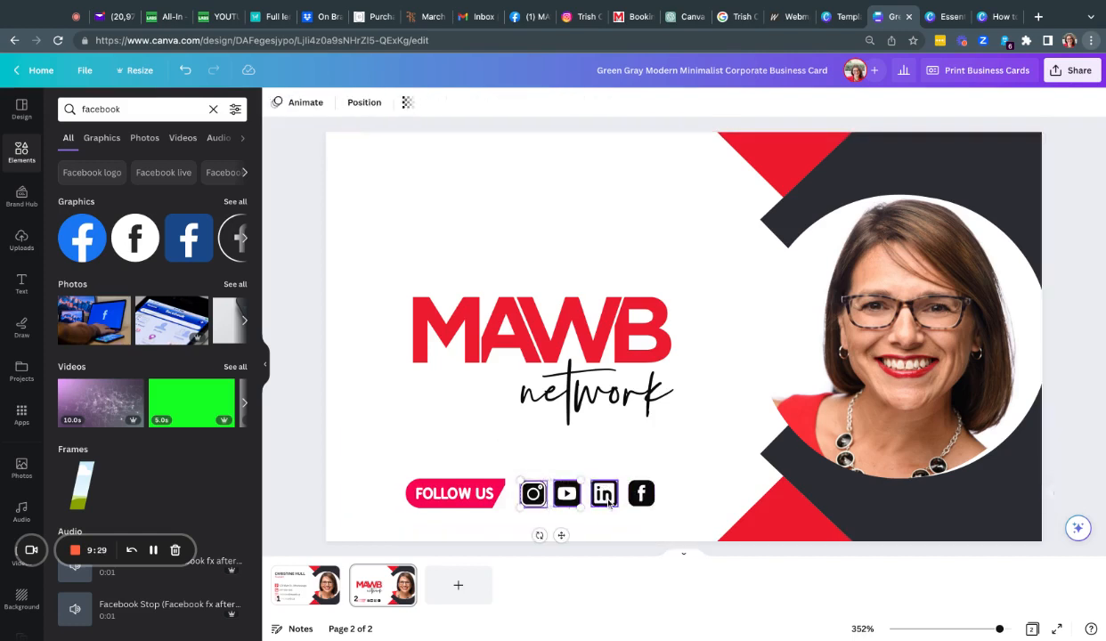
pyautogui.keyDown('shift'); pyautogui.click(634, 501); pyautogui.keyUp('shift')
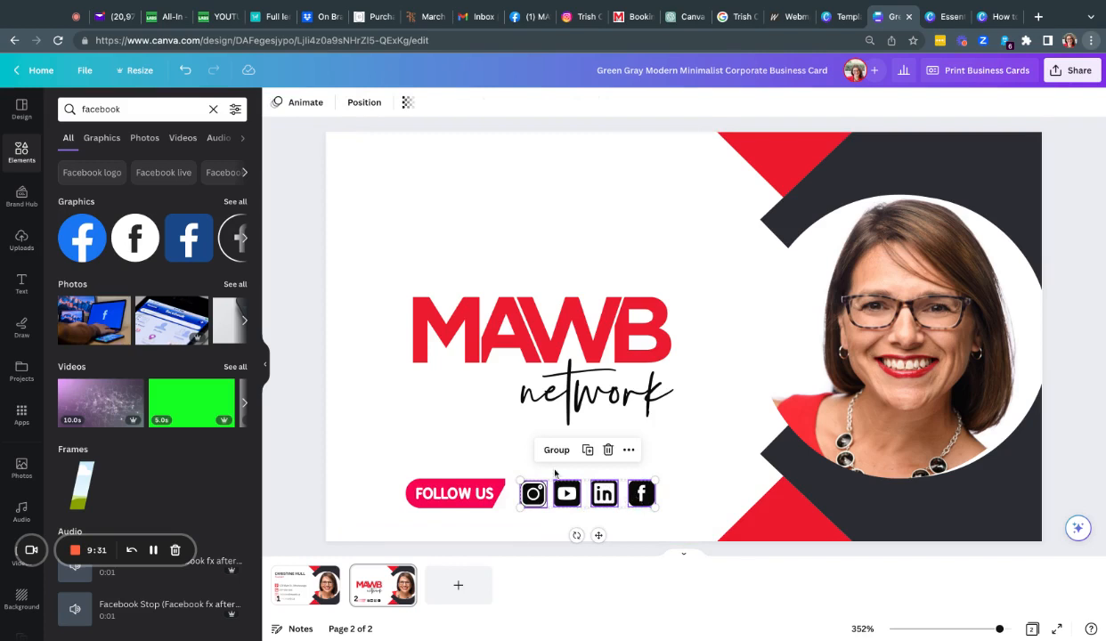
pyautogui.click(360, 105)
pyautogui.click(132, 333)
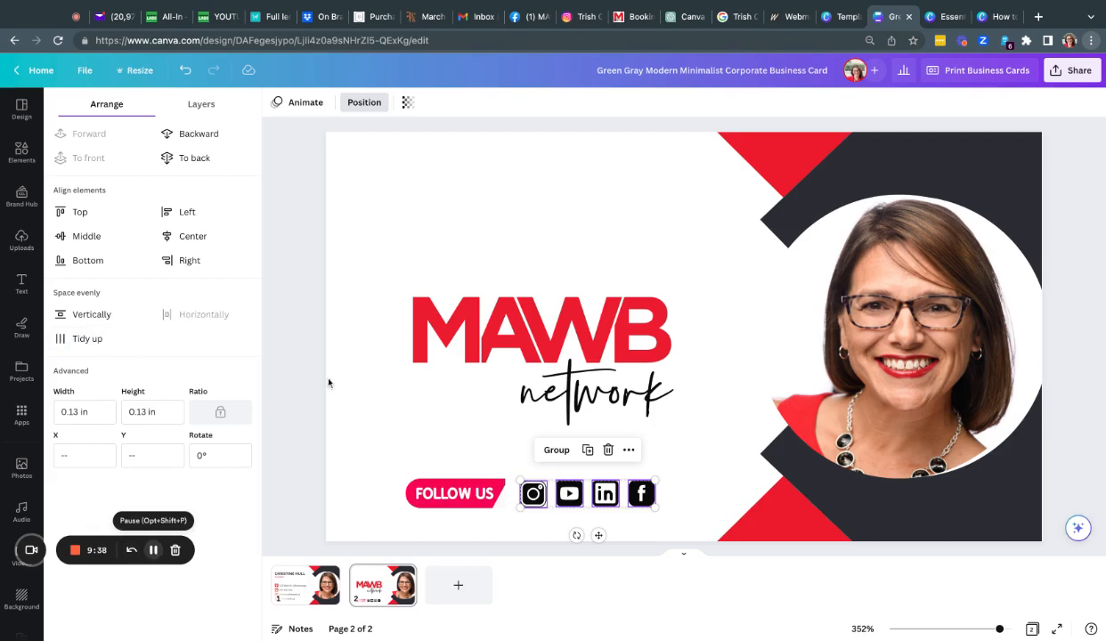
pyautogui.click(521, 232)
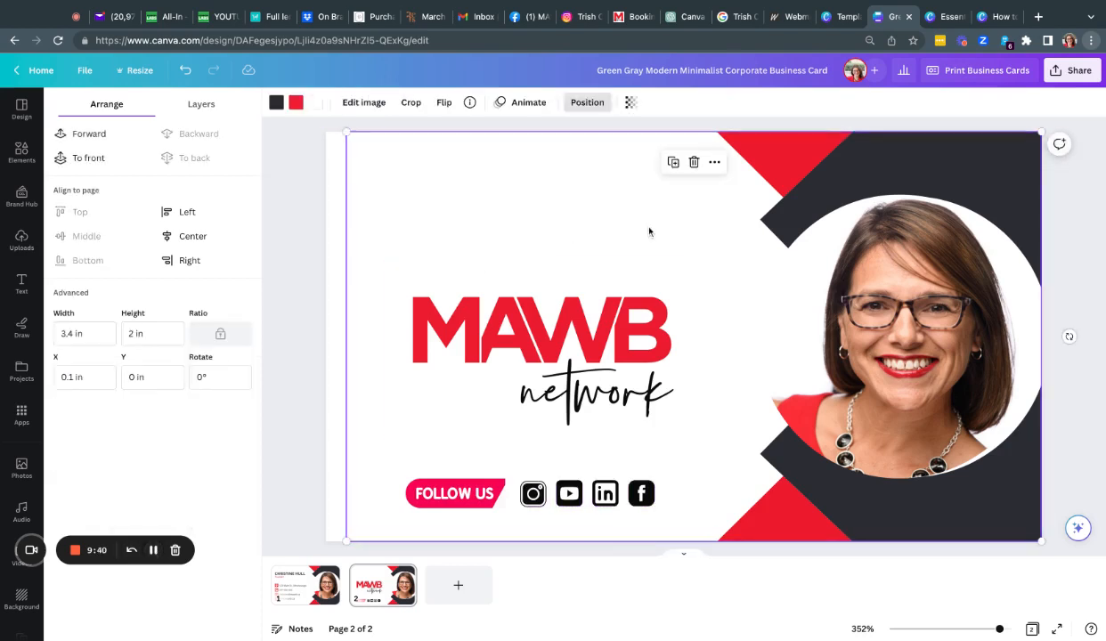
pyautogui.scroll(5, 649, 232)
pyautogui.scroll(-5, 578, 218)
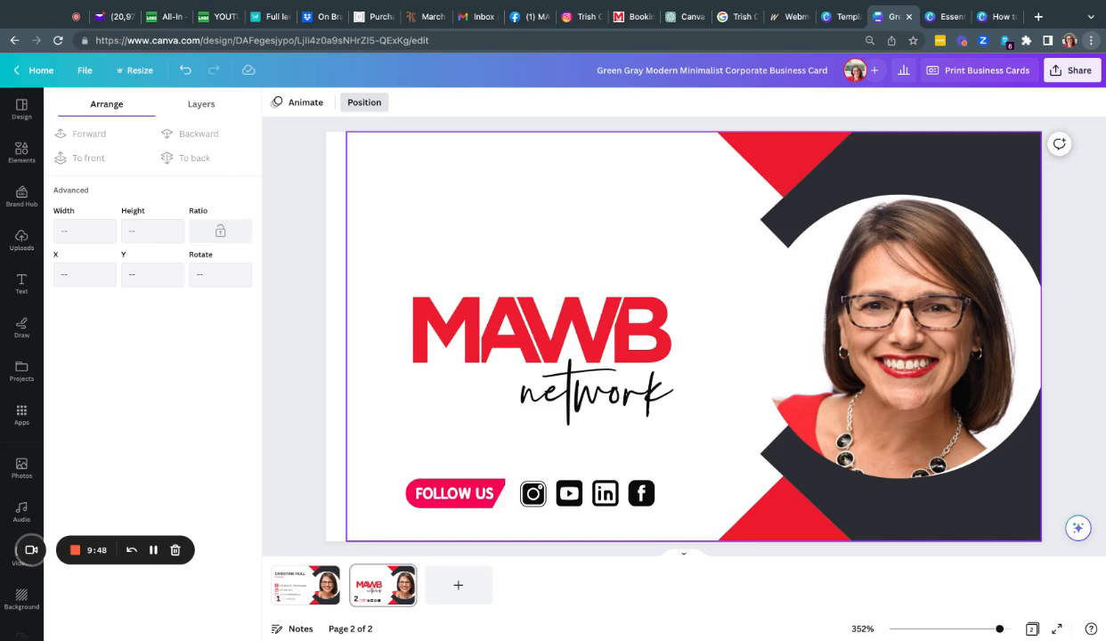
# Step: Download pages 1–2 of the card as a PDF Print file
pyautogui.click(1061, 79)
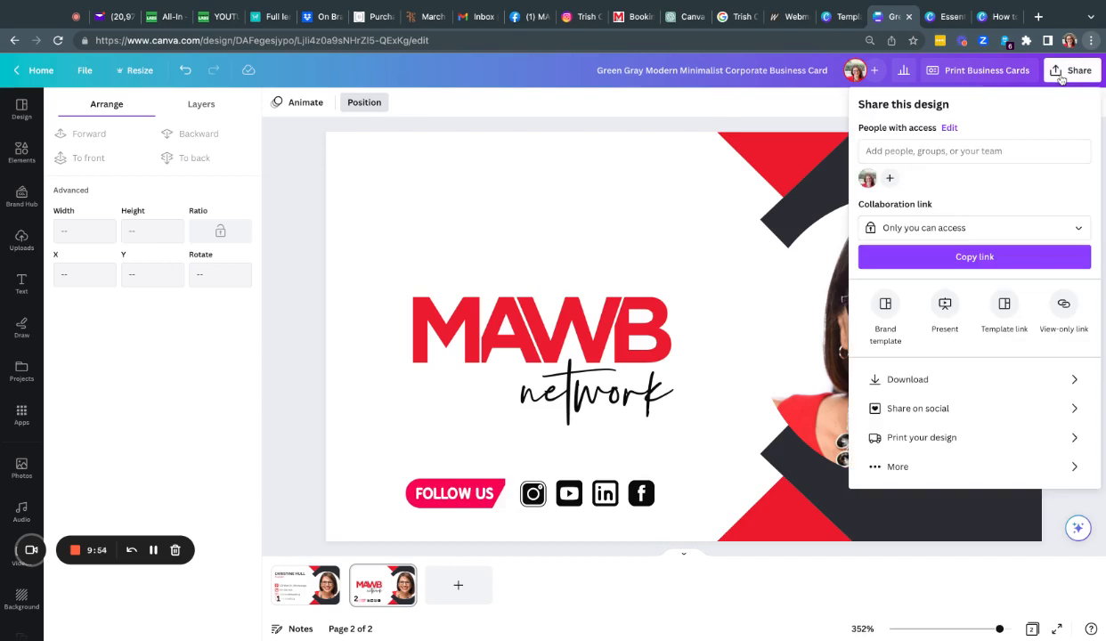
pyautogui.click(955, 380)
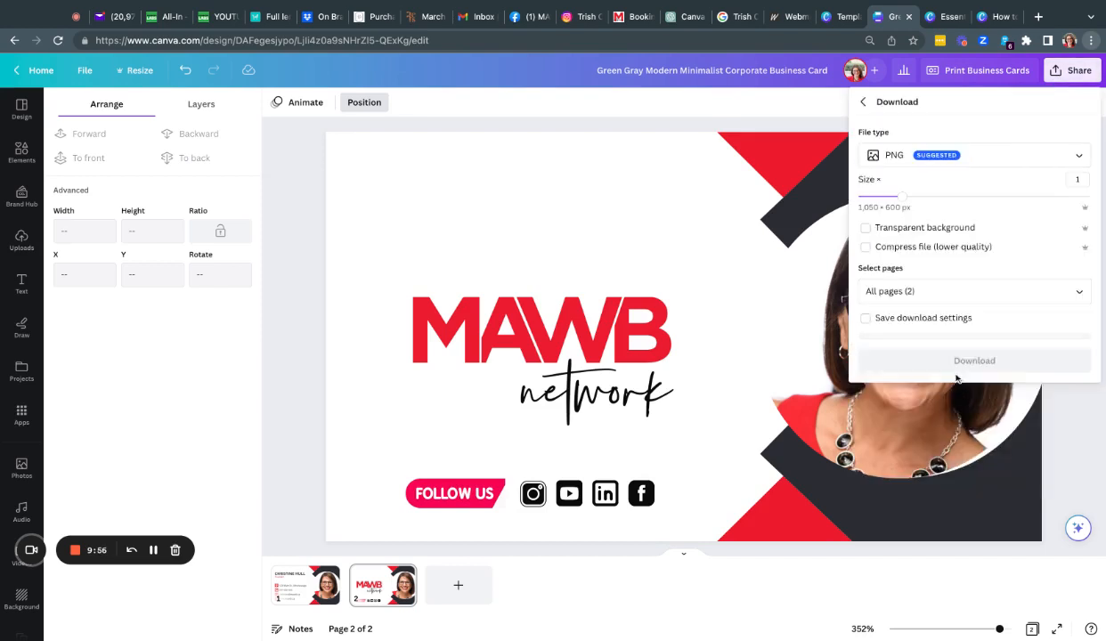
pyautogui.click(875, 156)
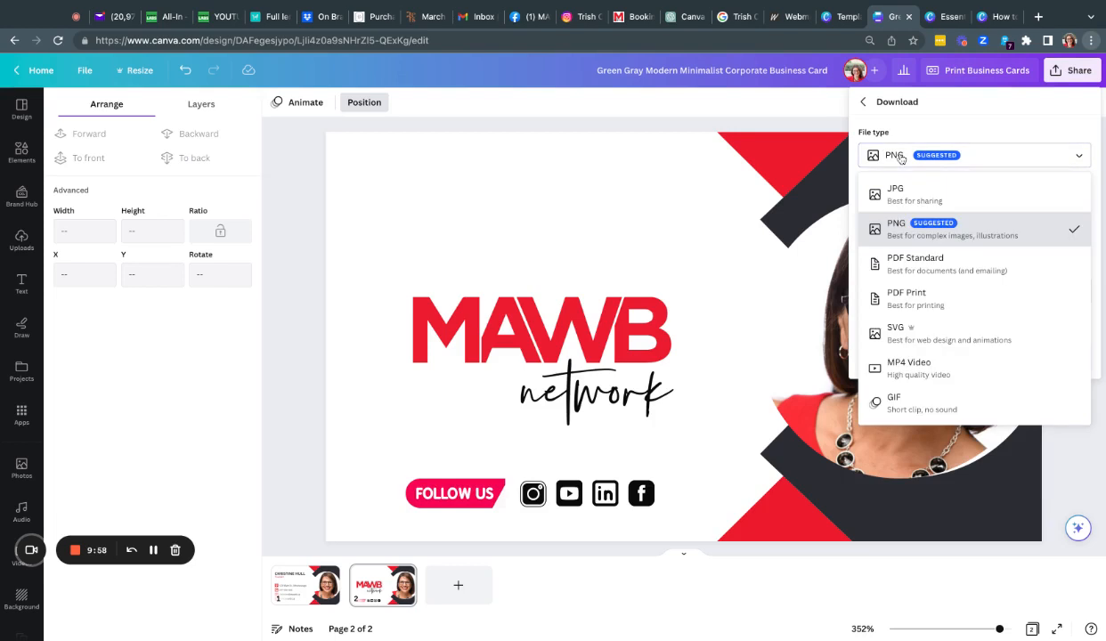
pyautogui.click(905, 296)
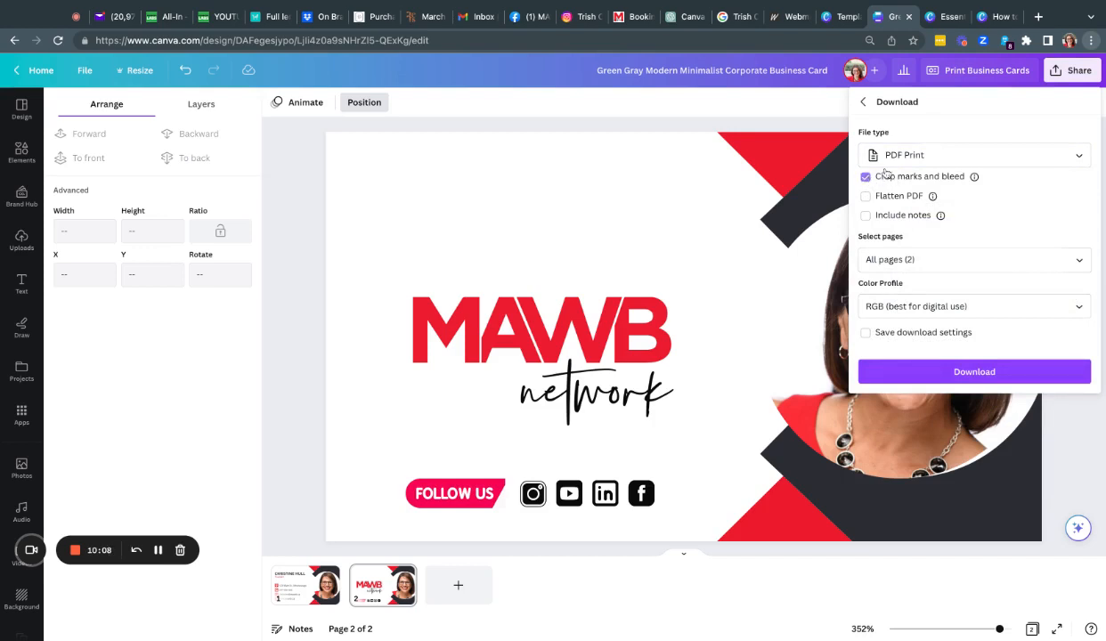
pyautogui.click(945, 258)
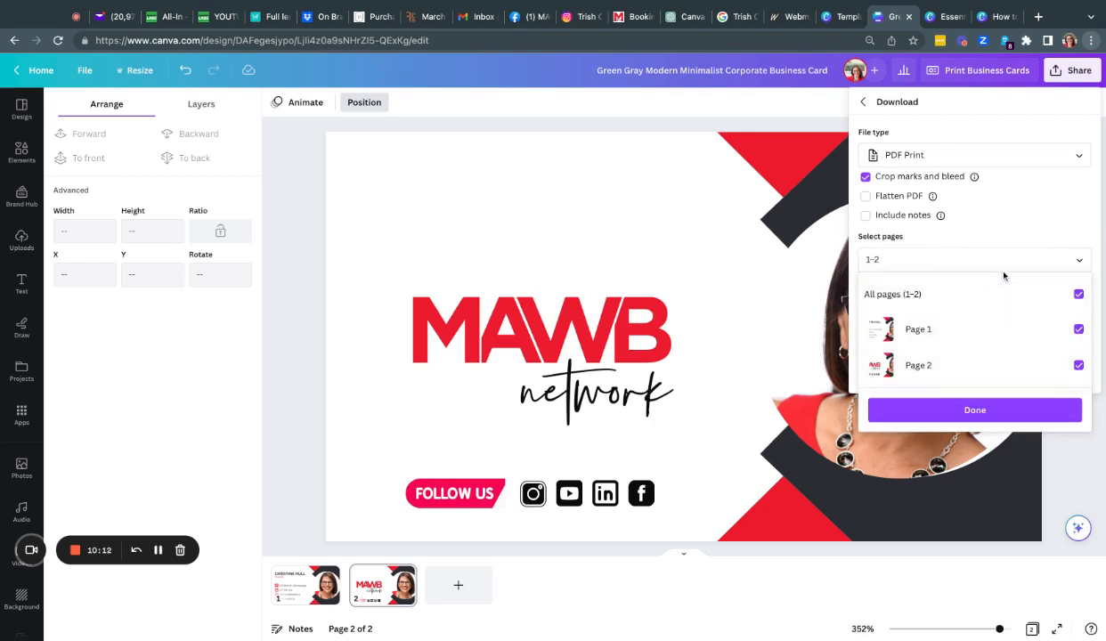
pyautogui.click(985, 416)
pyautogui.click(978, 367)
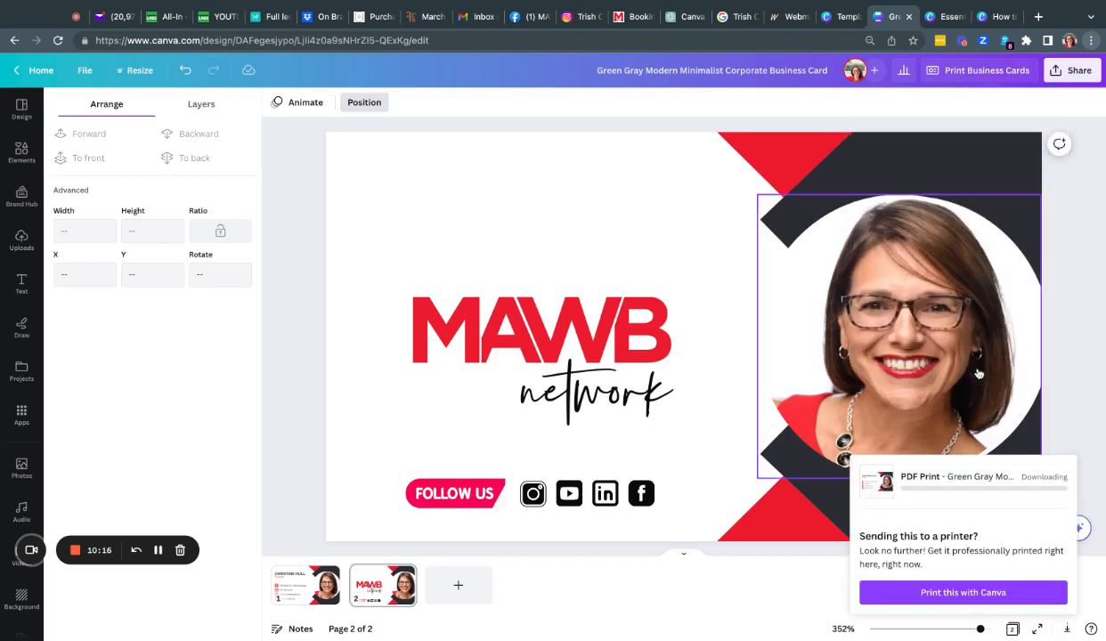